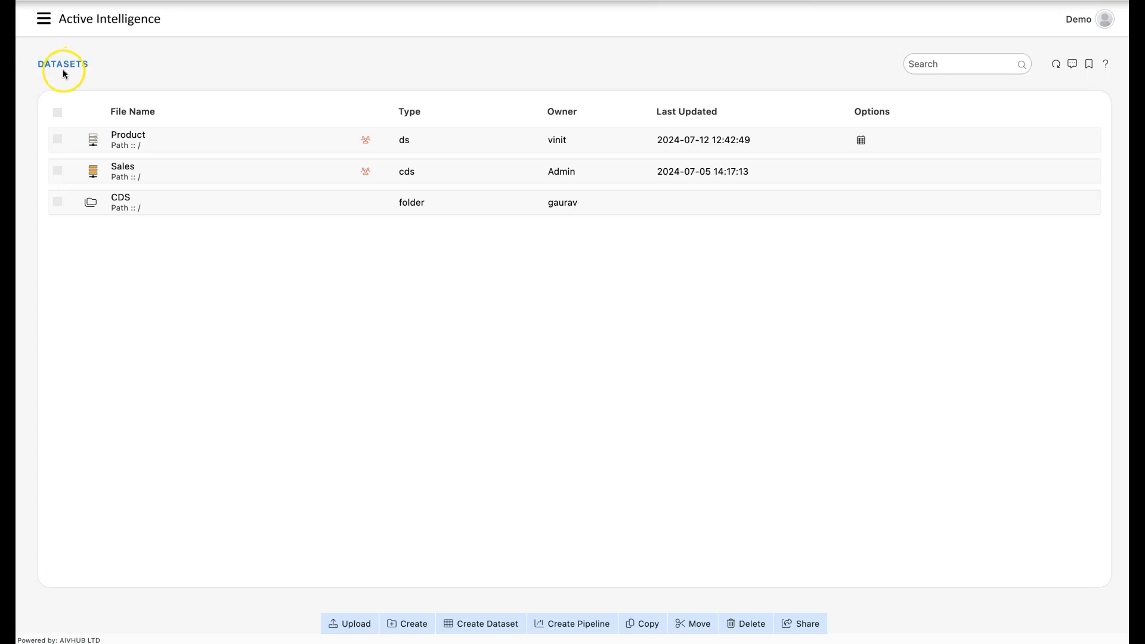
# - Review the available landing page choices in the Control Panel's Landing Page settings, and close them without changing the selection
pyautogui.click(1104, 19)
pyautogui.click(1094, 70)
pyautogui.moveTo(724, 276)
pyautogui.click(642, 274)
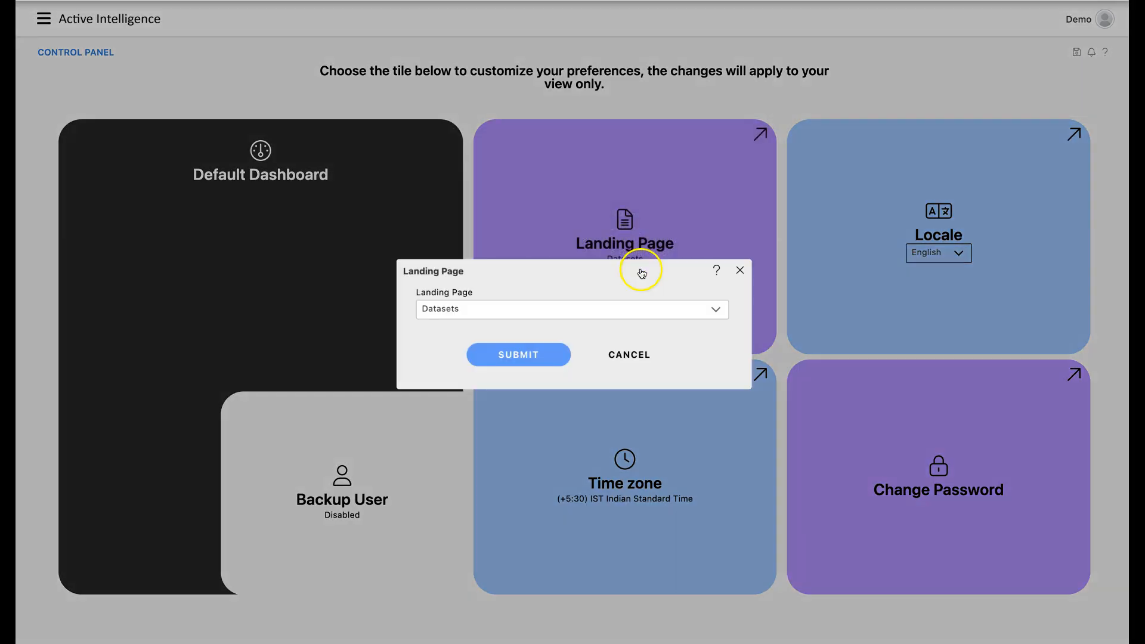
pyautogui.click(540, 314)
pyautogui.scroll(-5, 511, 417)
pyautogui.scroll(2, 512, 417)
pyautogui.scroll(-2, 514, 419)
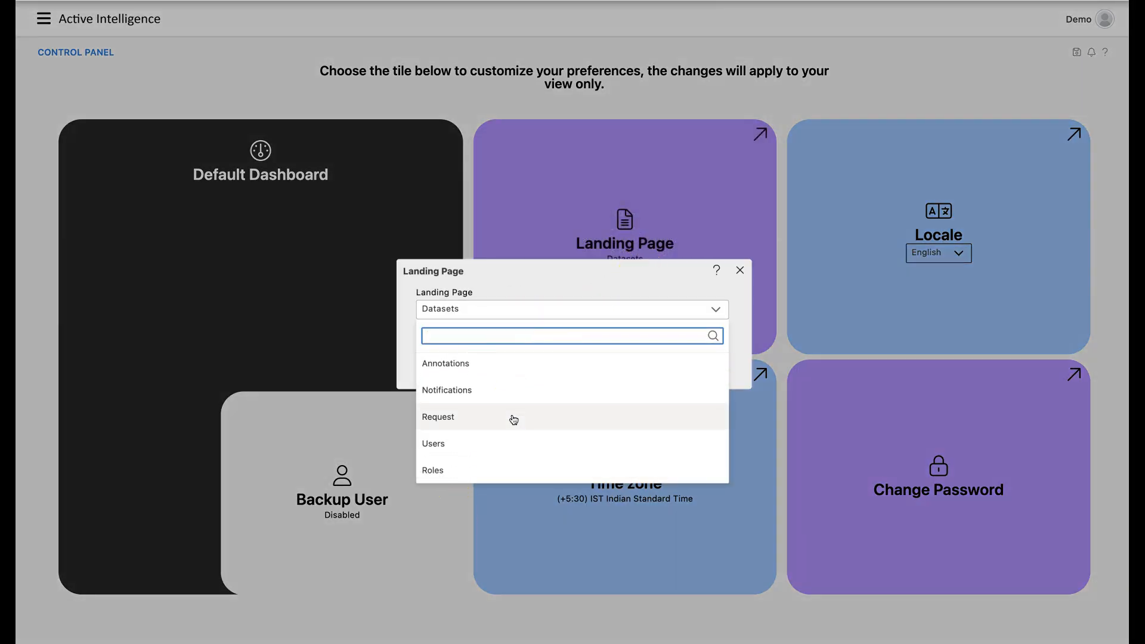
pyautogui.scroll(3, 513, 420)
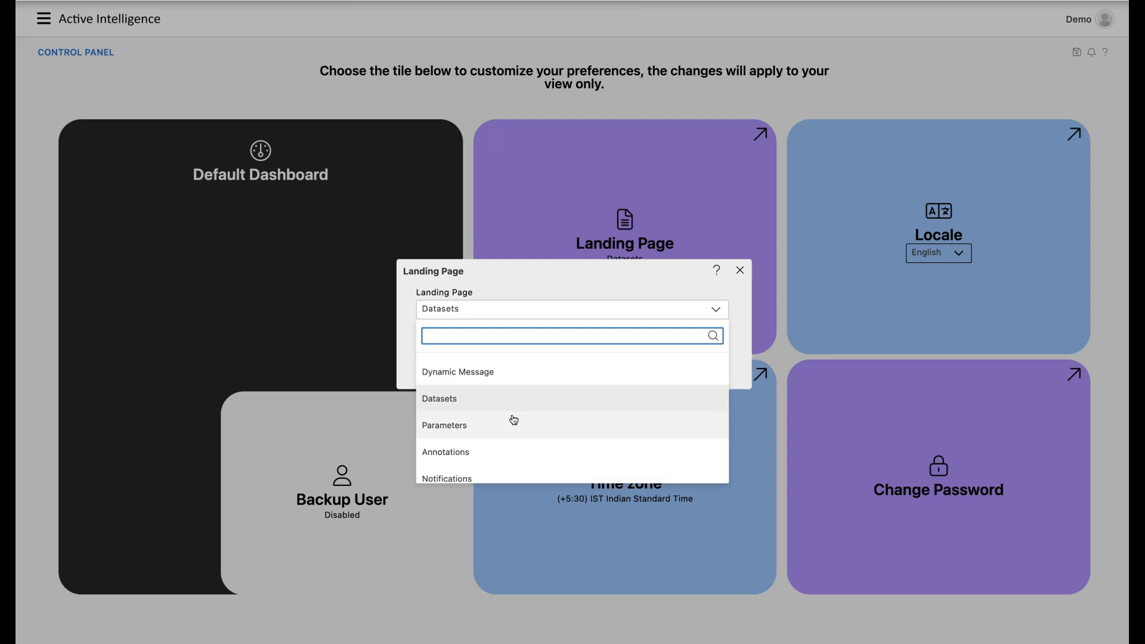
pyautogui.click(740, 270)
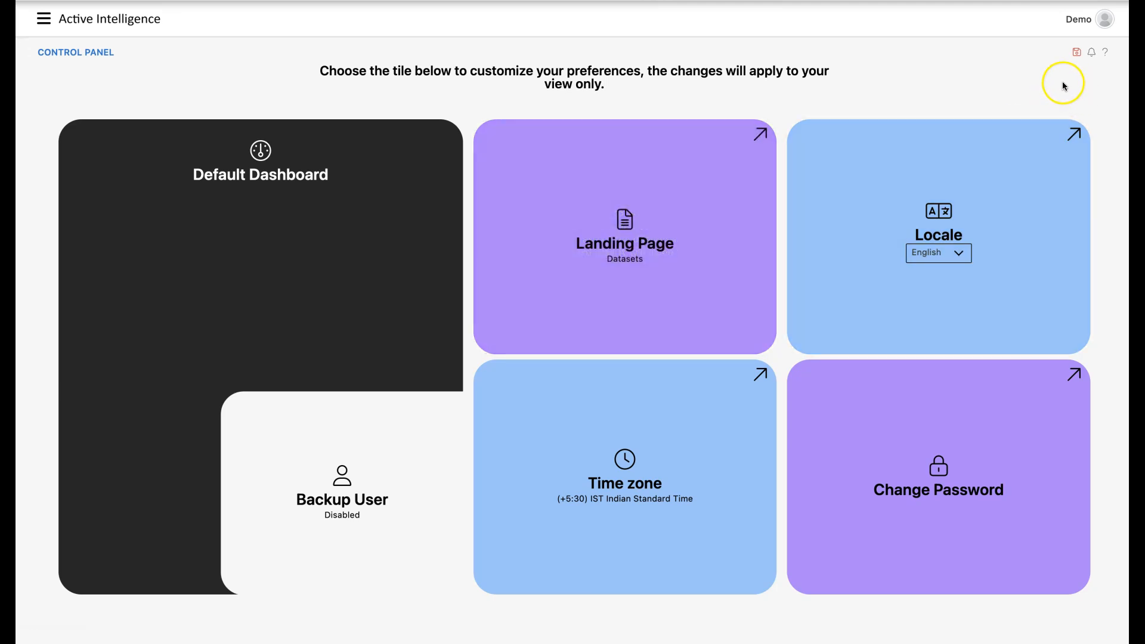
# - Open the Datasource list under Master Data and start creating a new datasource
pyautogui.click(43, 23)
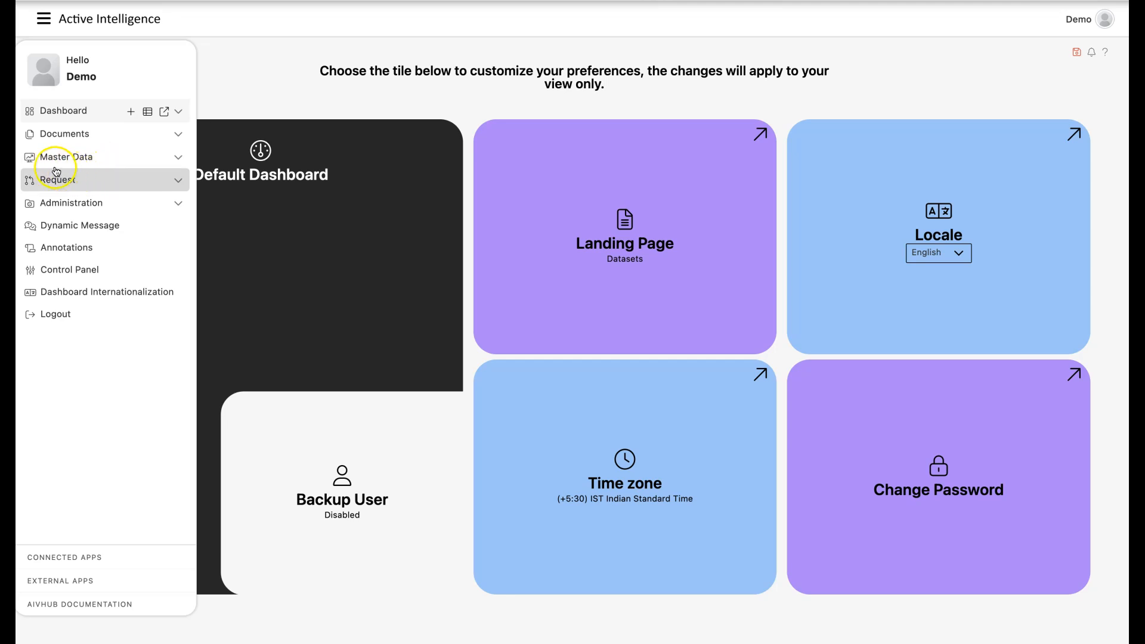
pyautogui.click(96, 161)
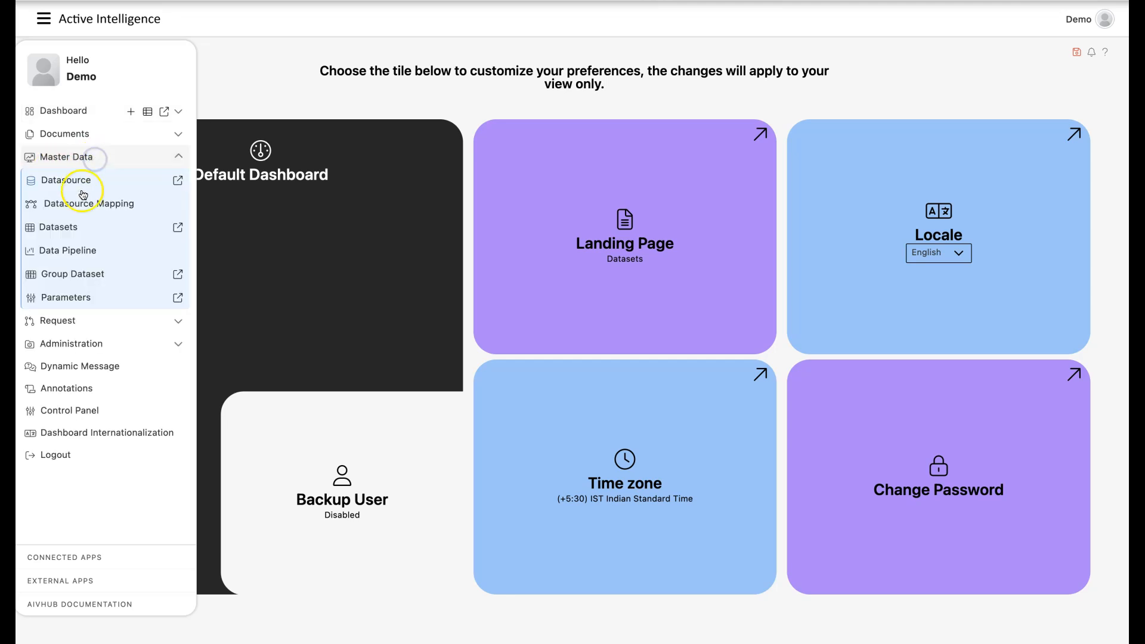
pyautogui.click(179, 182)
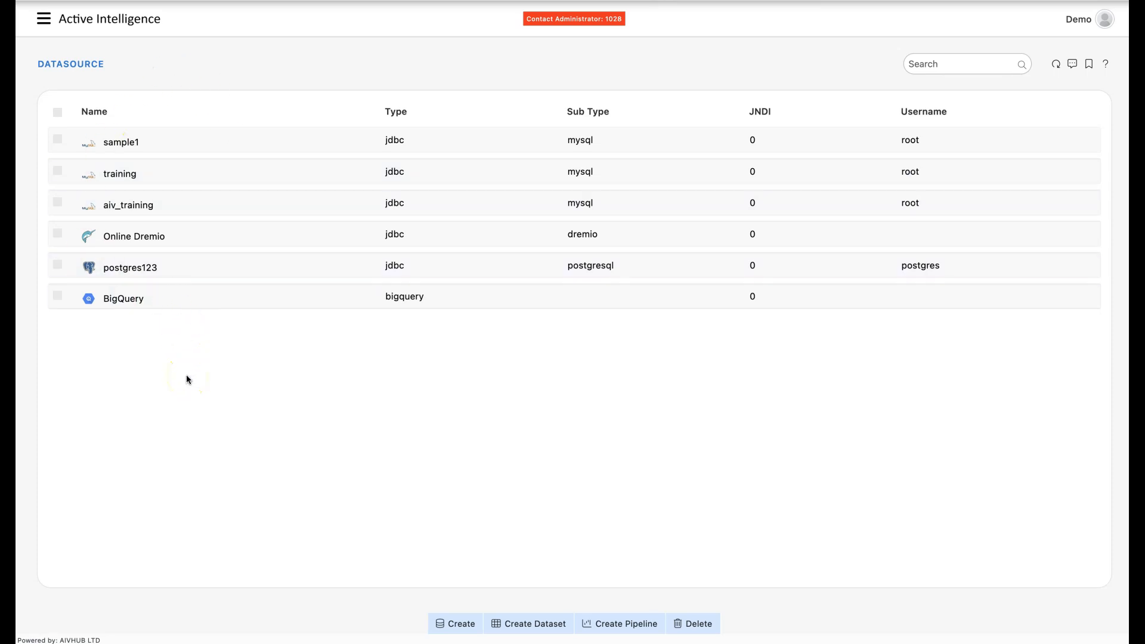
pyautogui.click(444, 624)
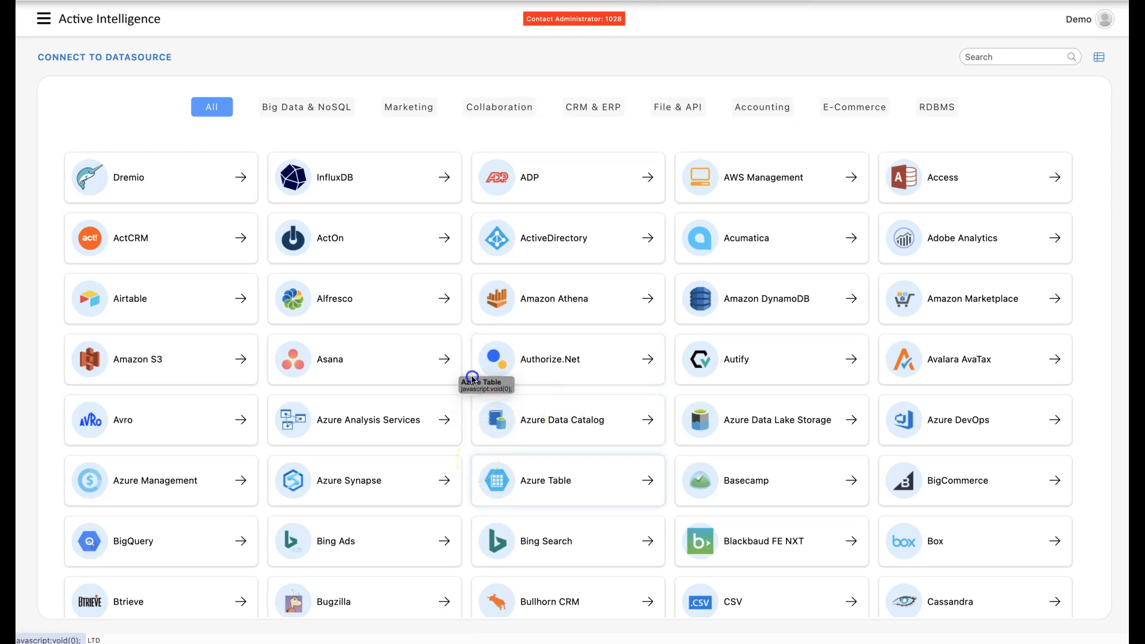
# - Search the datasource connectors for "exce" and open the connection form of the Excel connector
pyautogui.scroll(-15, 472, 378)
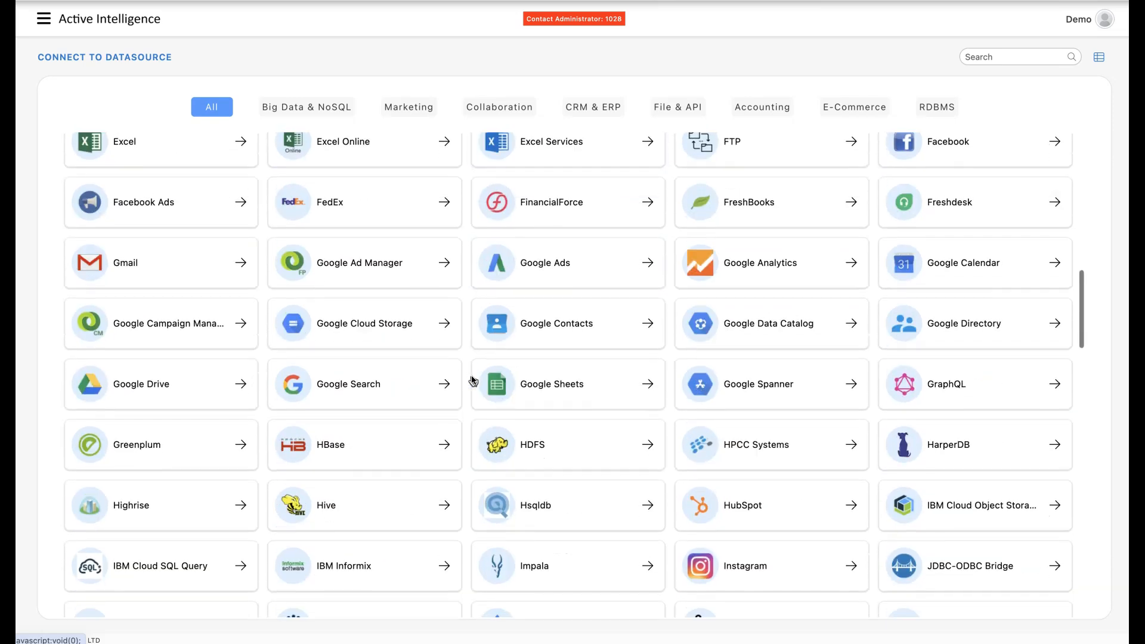
pyautogui.scroll(15, 472, 378)
pyautogui.click(1011, 56)
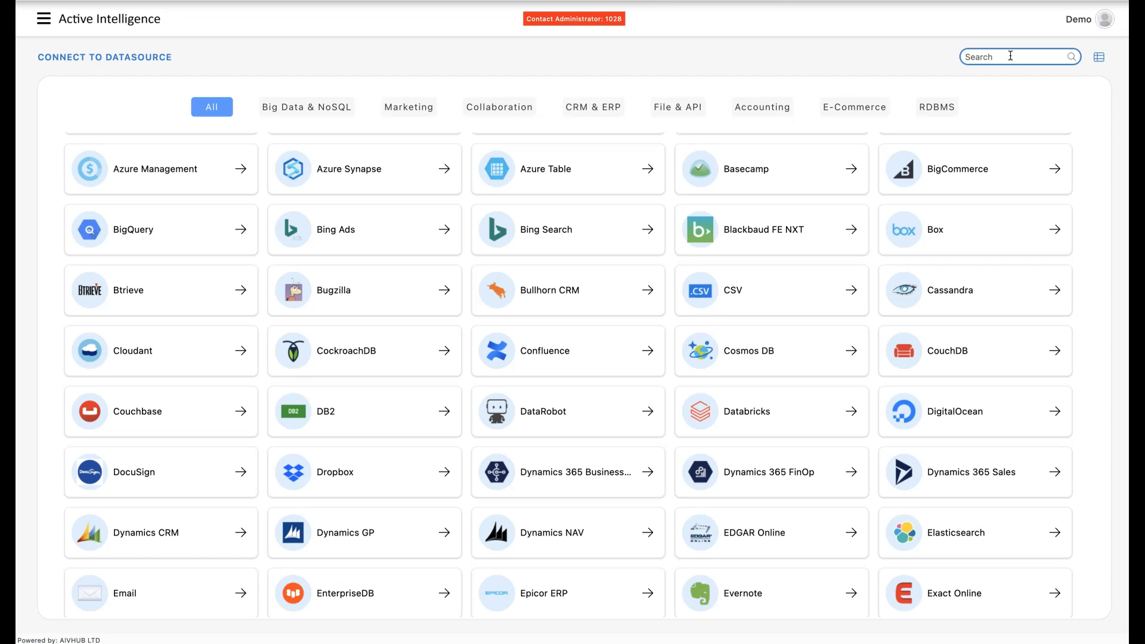
pyautogui.write('exce')
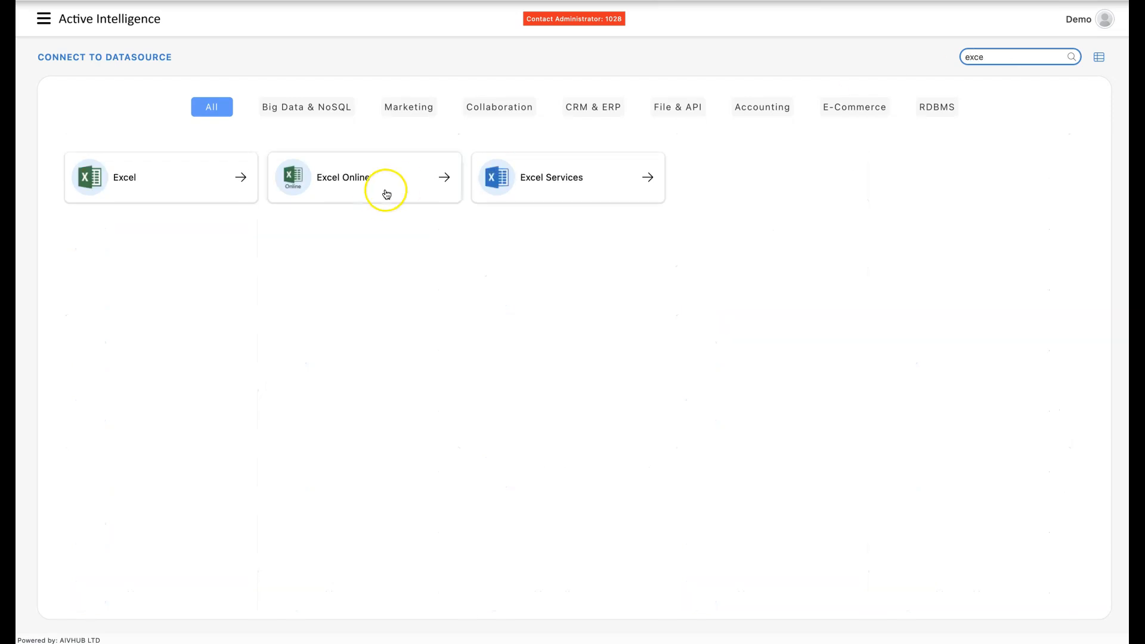
pyautogui.click(197, 190)
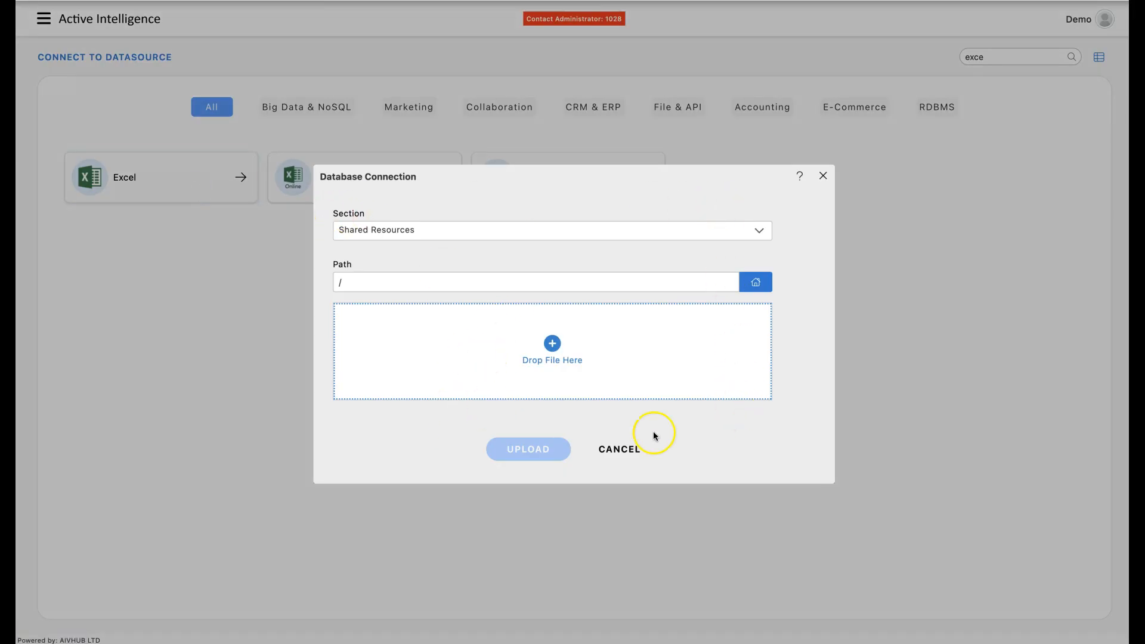
# - Upload sales_data_20k.xlsx from Finder to the root path of Shared Resources and close the Database Connection dialog
pyautogui.moveTo(66, 630)
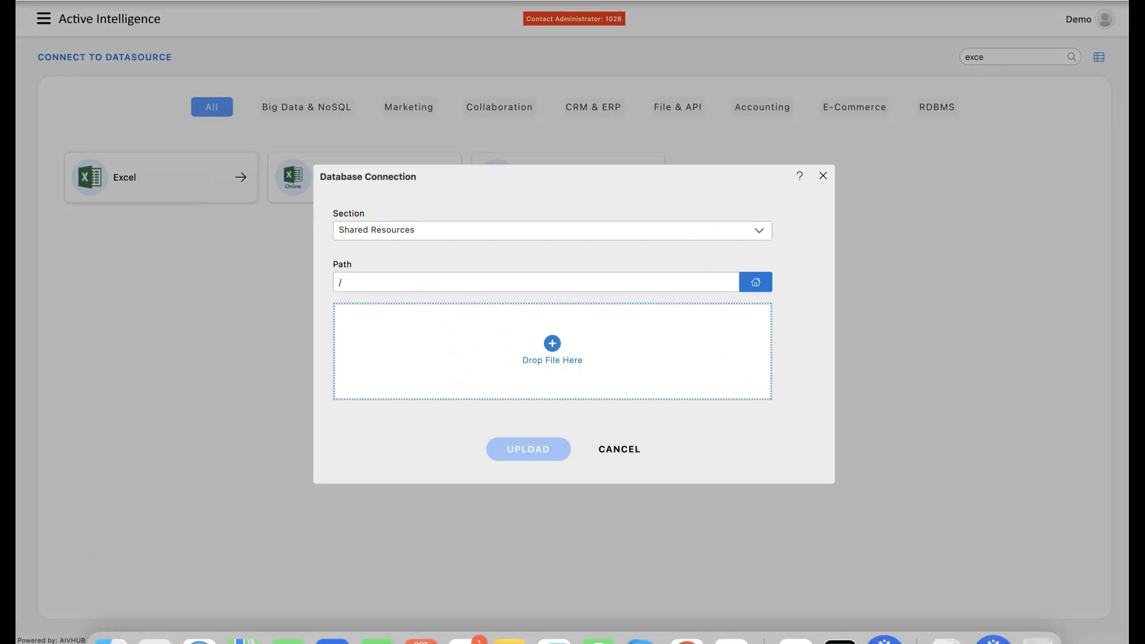
pyautogui.click(114, 620)
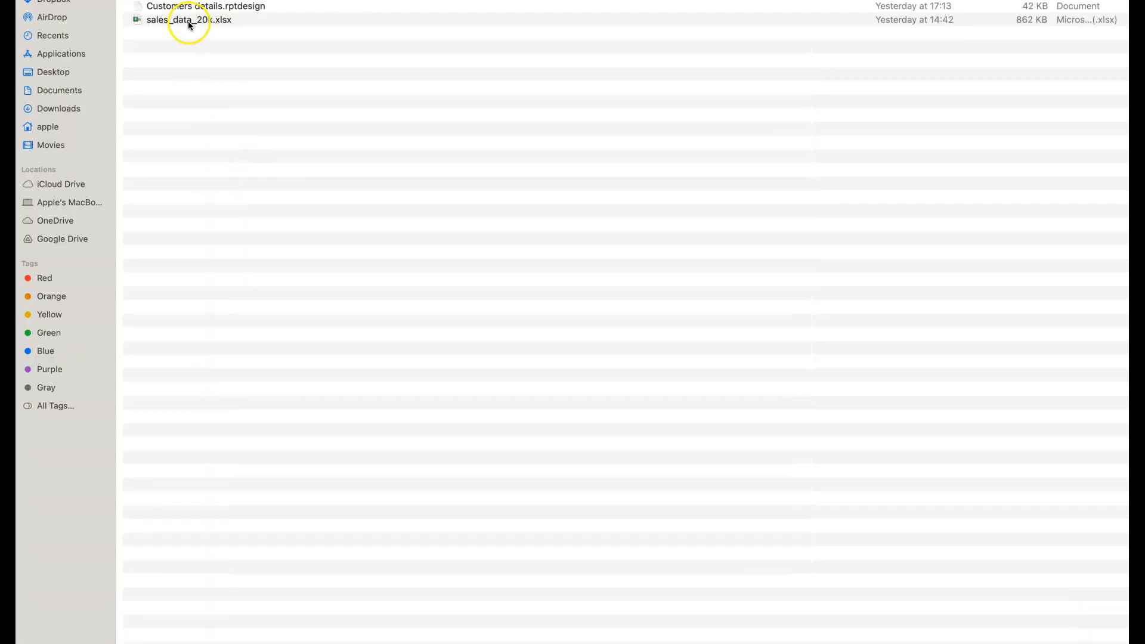
pyautogui.click(187, 22)
pyautogui.moveTo(186, 22); pyautogui.dragTo(516, 337)
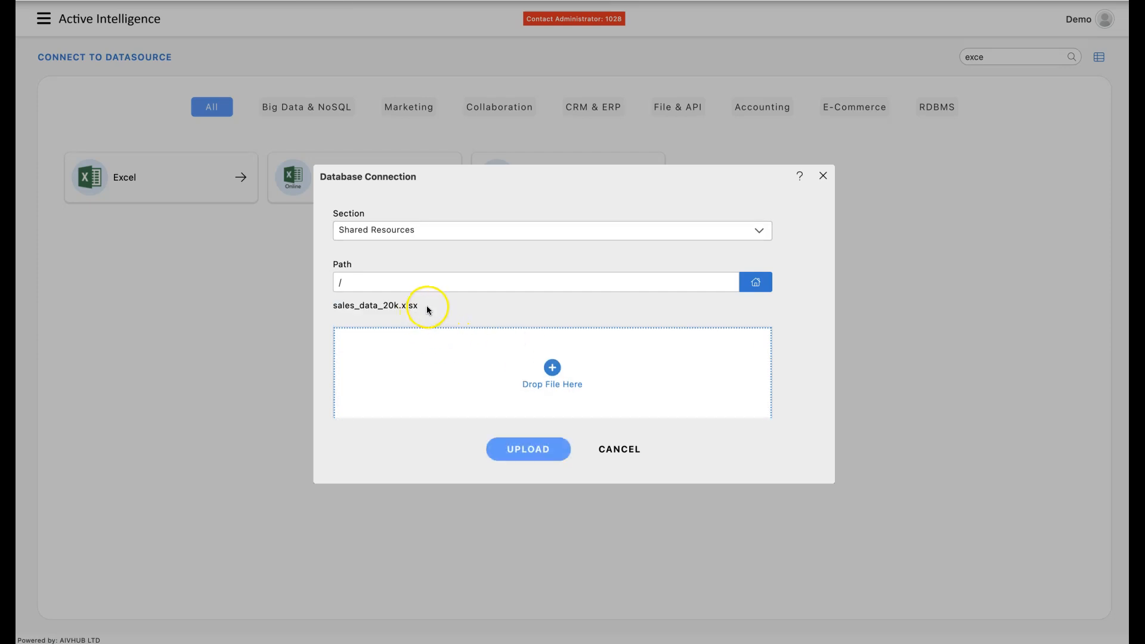
pyautogui.moveTo(428, 309); pyautogui.dragTo(335, 309)
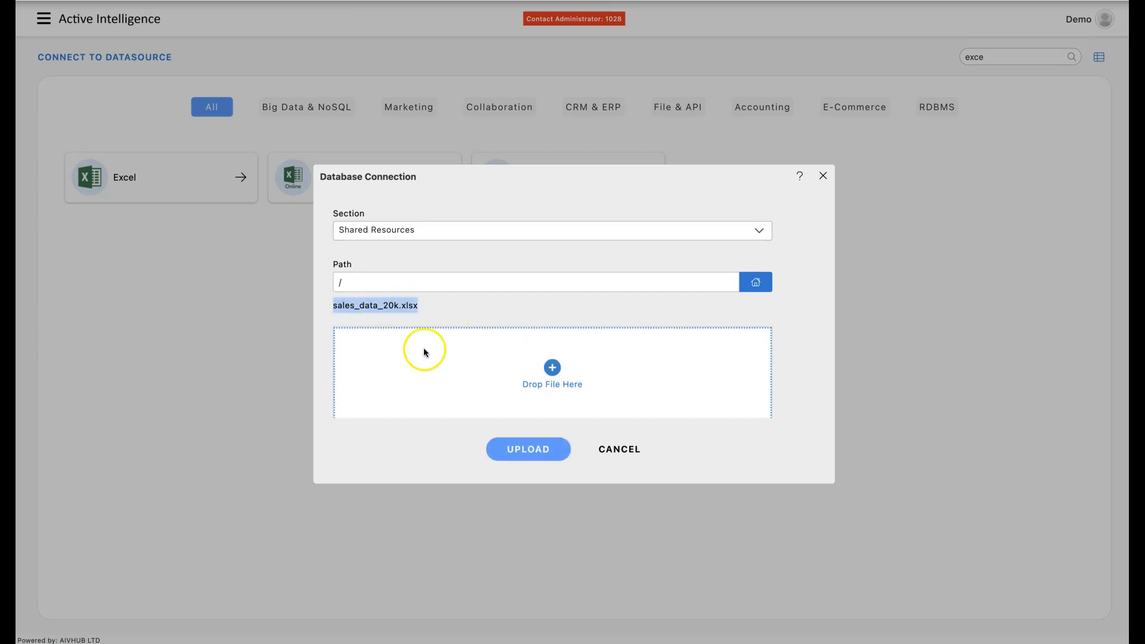
pyautogui.click(525, 457)
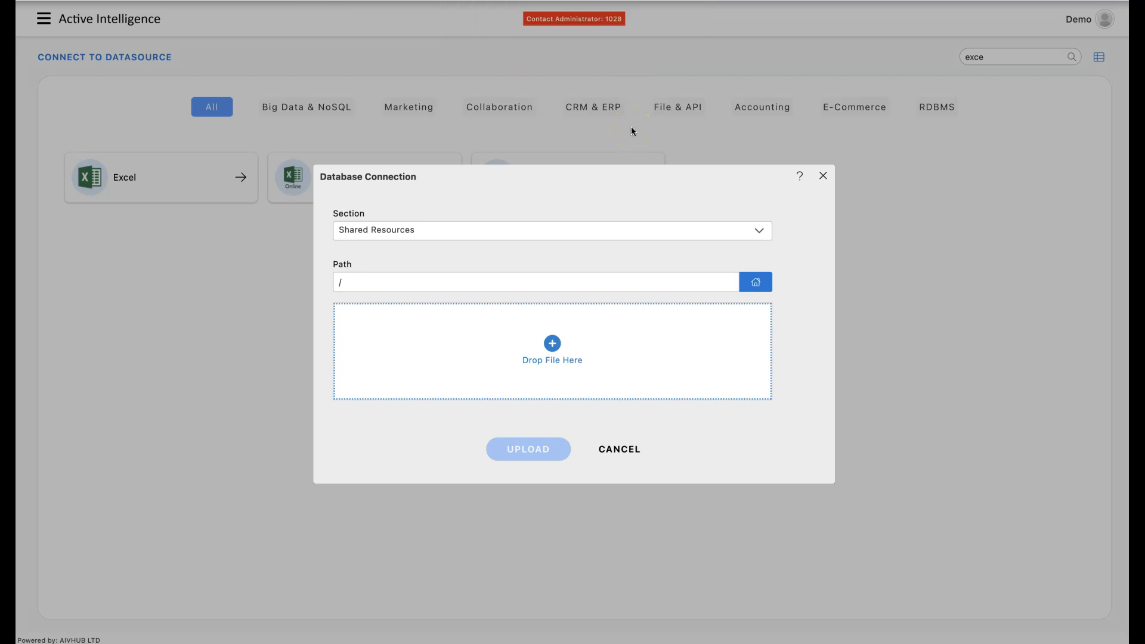
pyautogui.click(822, 177)
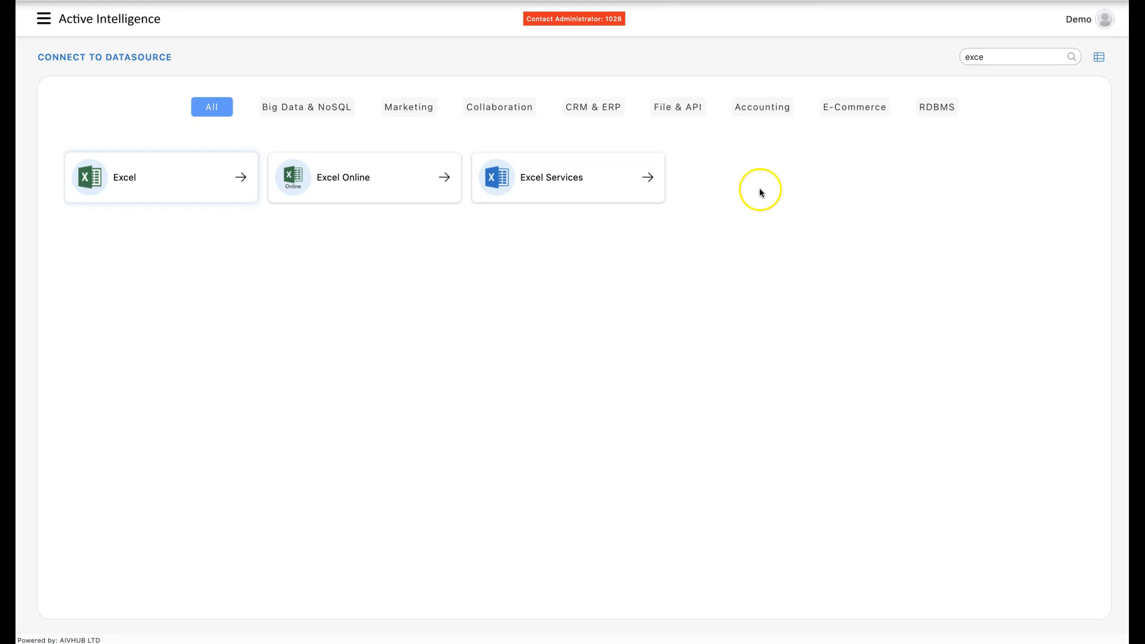
# - Open the Datasets list under Master Data
pyautogui.click(46, 20)
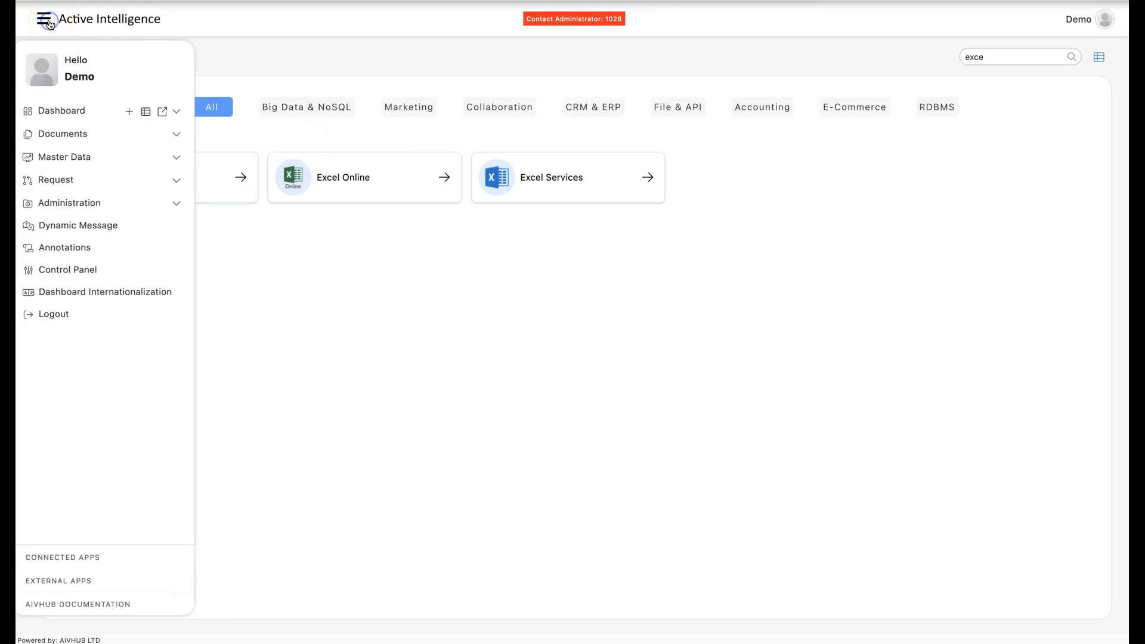
pyautogui.click(67, 159)
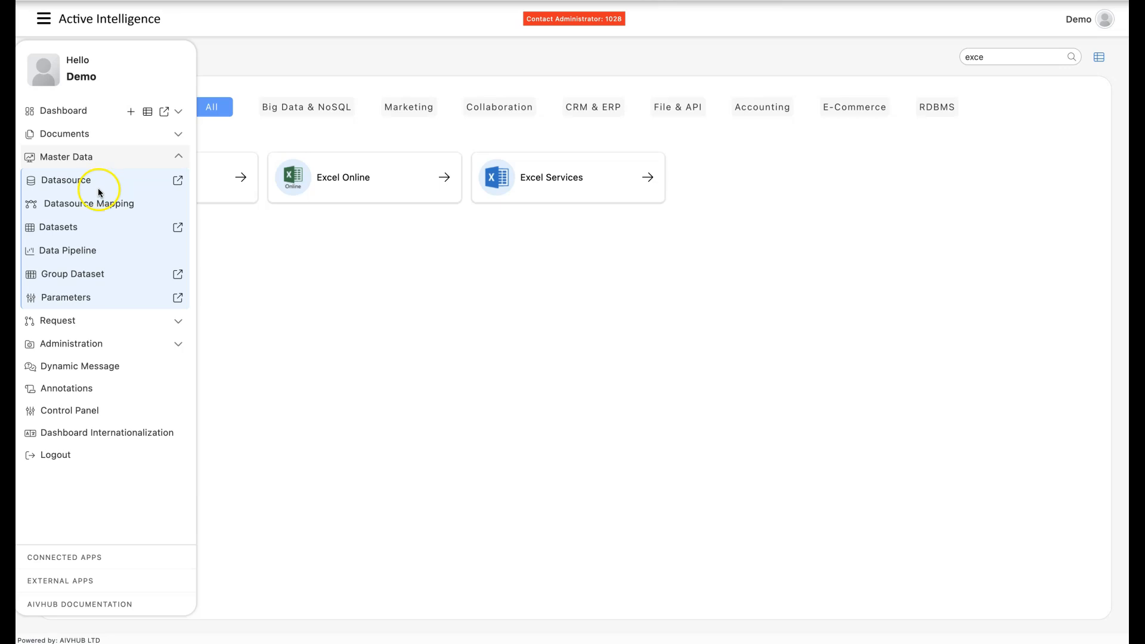
pyautogui.click(76, 134)
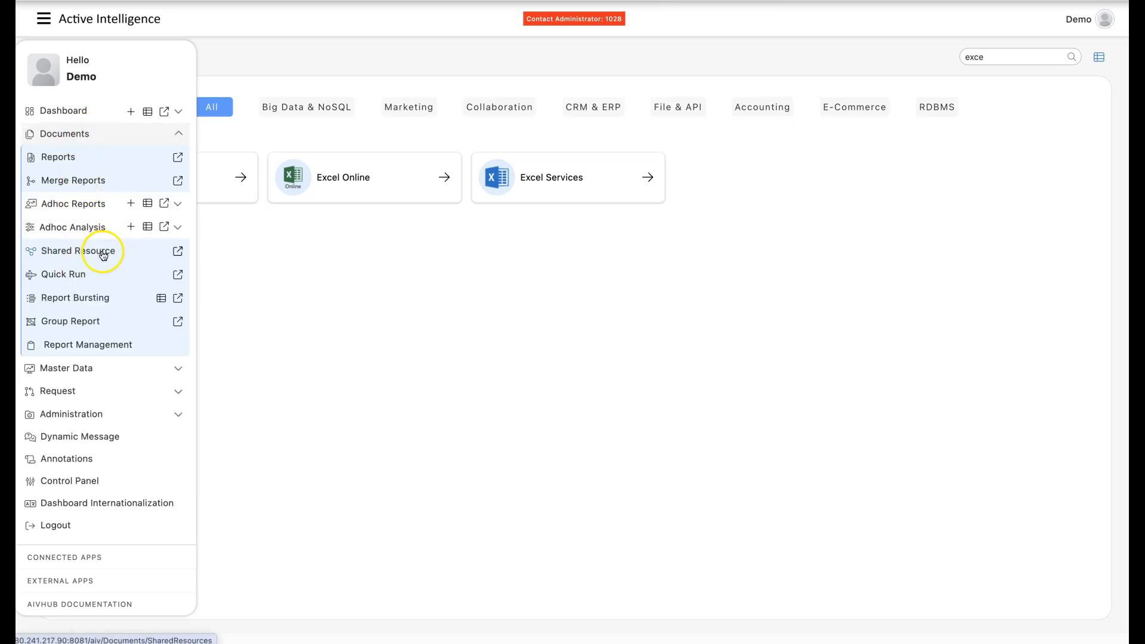
pyautogui.click(72, 135)
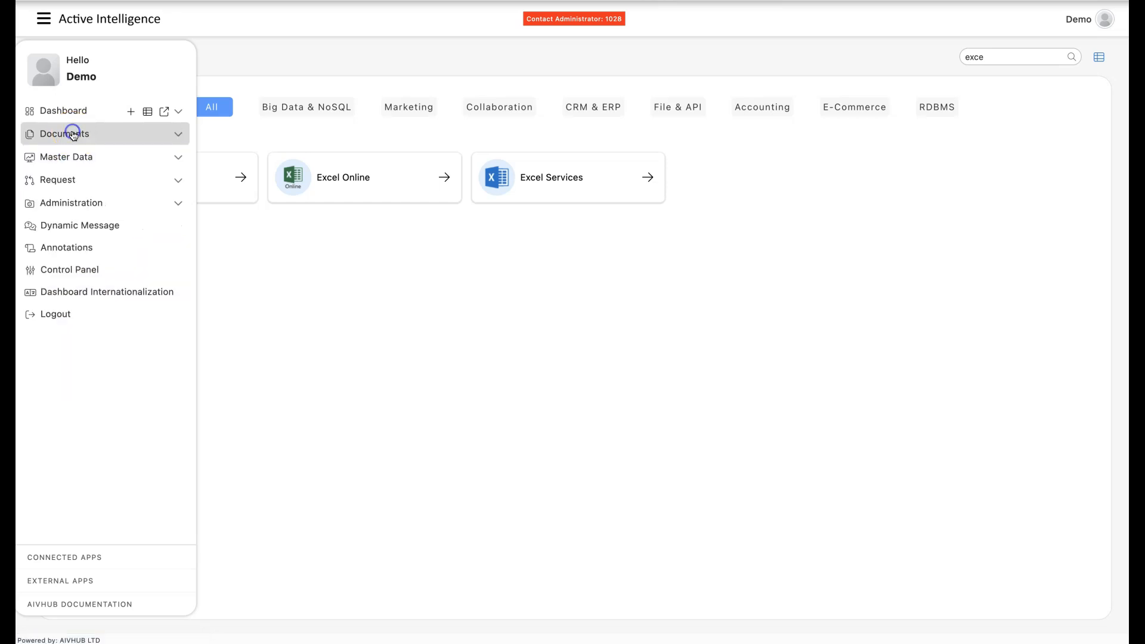
pyautogui.click(75, 156)
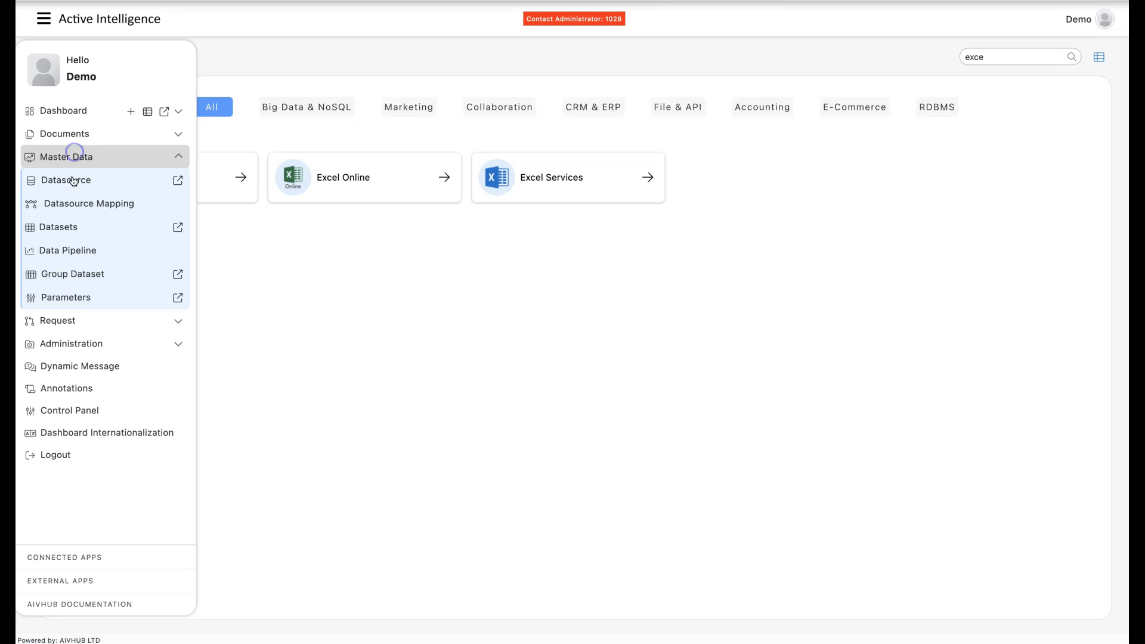
pyautogui.click(71, 232)
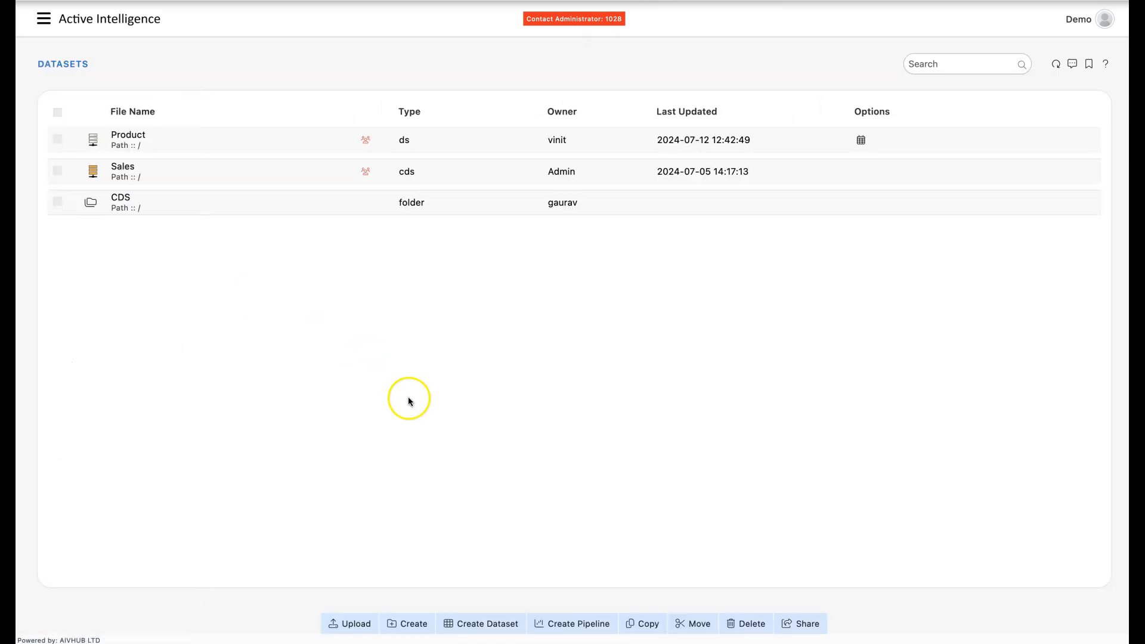
# - Start a new dataset and name it Sales_Demo
pyautogui.rightClick(354, 282)
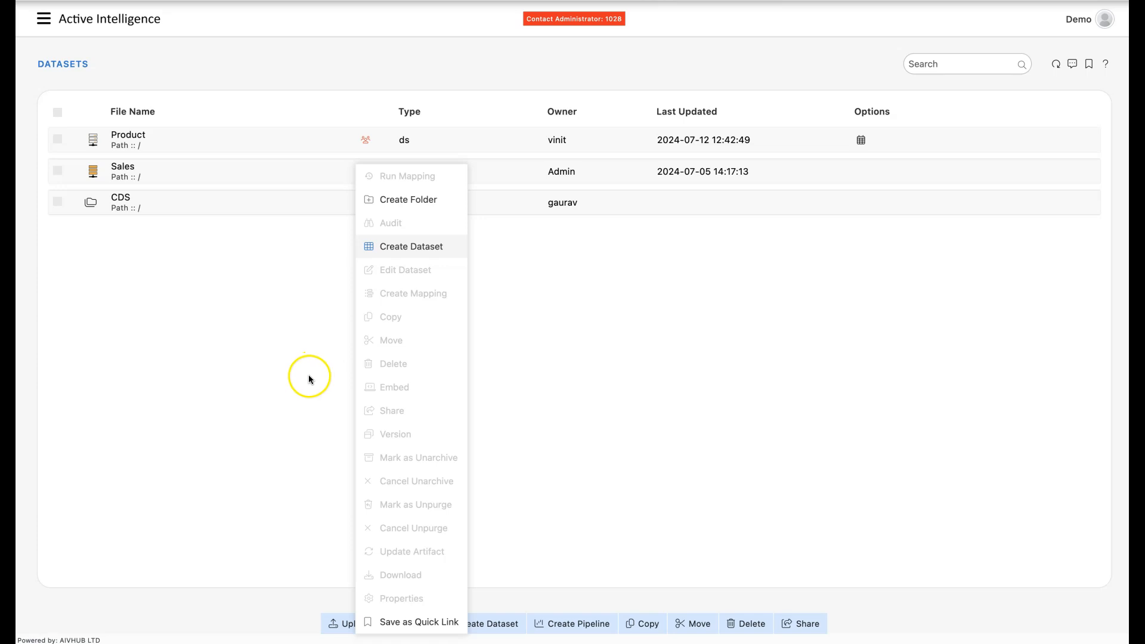
pyautogui.click(415, 249)
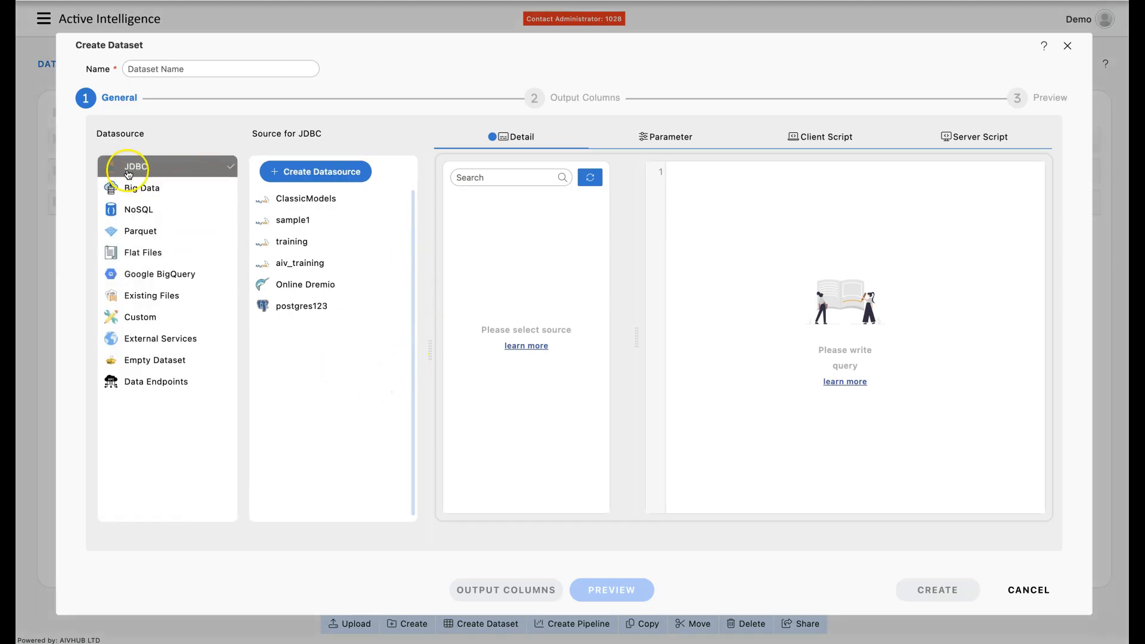
pyautogui.click(183, 69)
pyautogui.write('Sales_Demo')
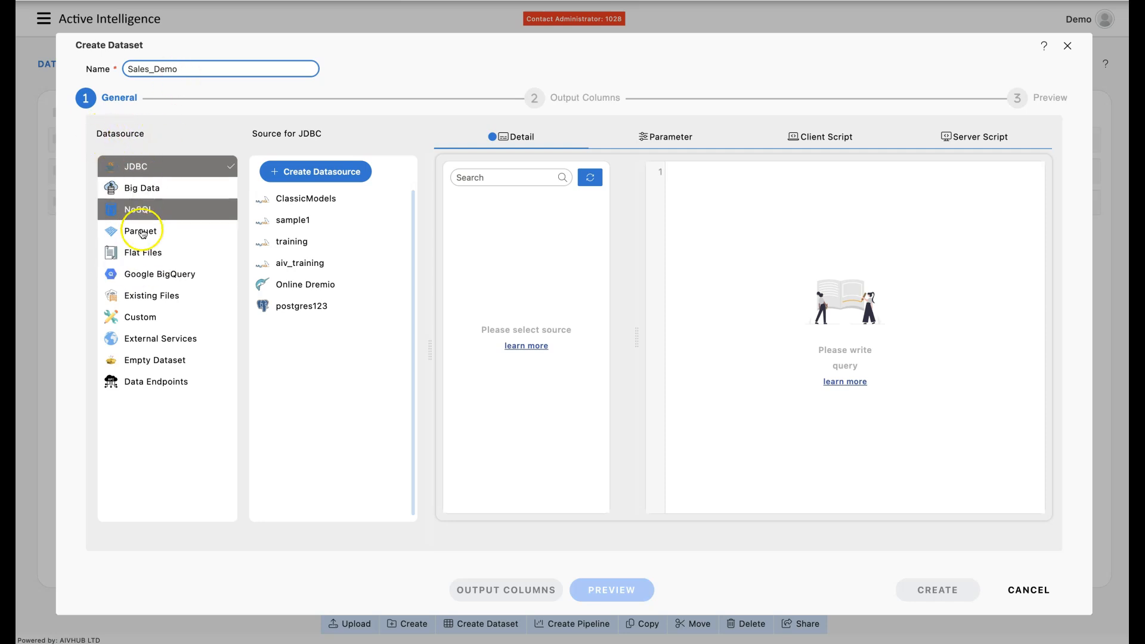
# - Base the dataset on existing files of type Excel, search for "sales" and select sales_data_20k.xlsx from Shared Resources
pyautogui.click(157, 300)
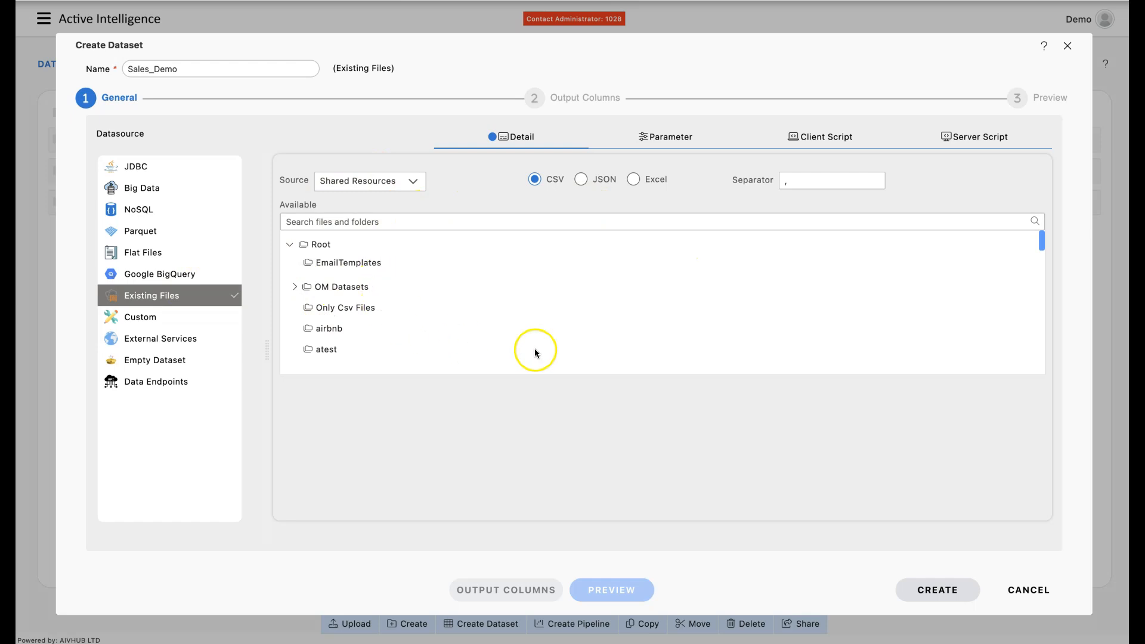
pyautogui.click(635, 181)
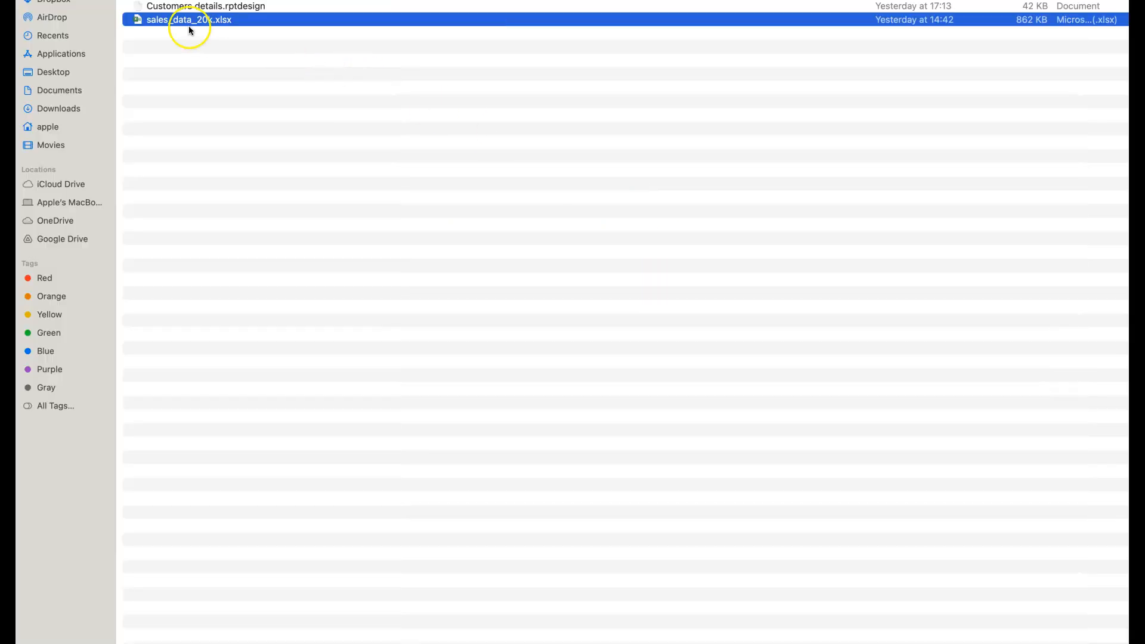
pyautogui.hotkey('ctrl', 'Left')
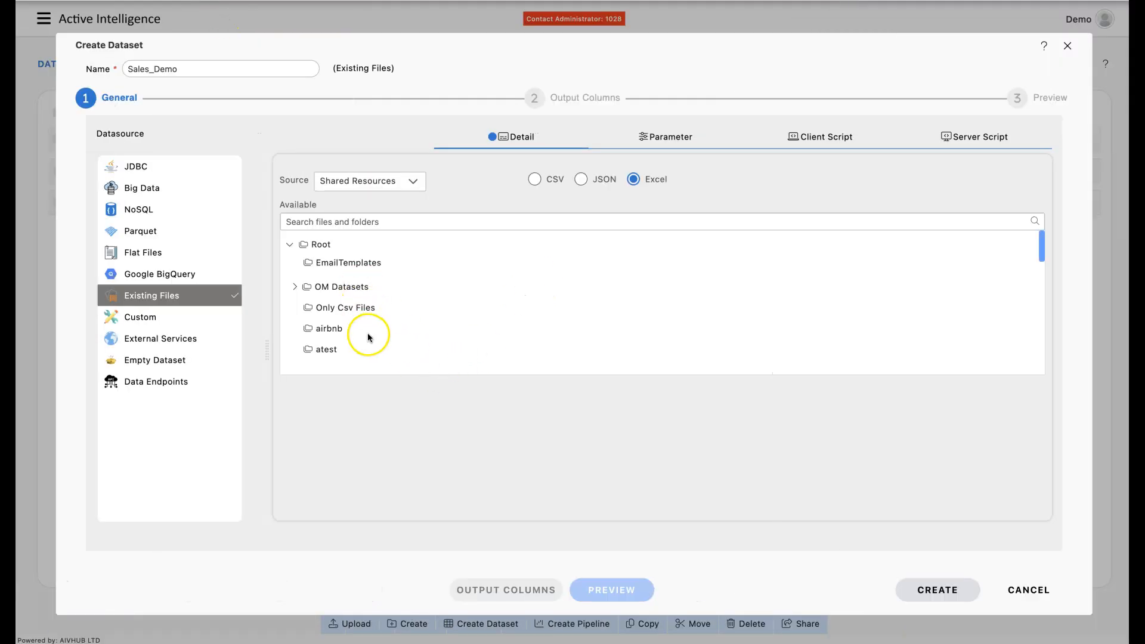
pyautogui.click(412, 223)
pyautogui.write('sales')
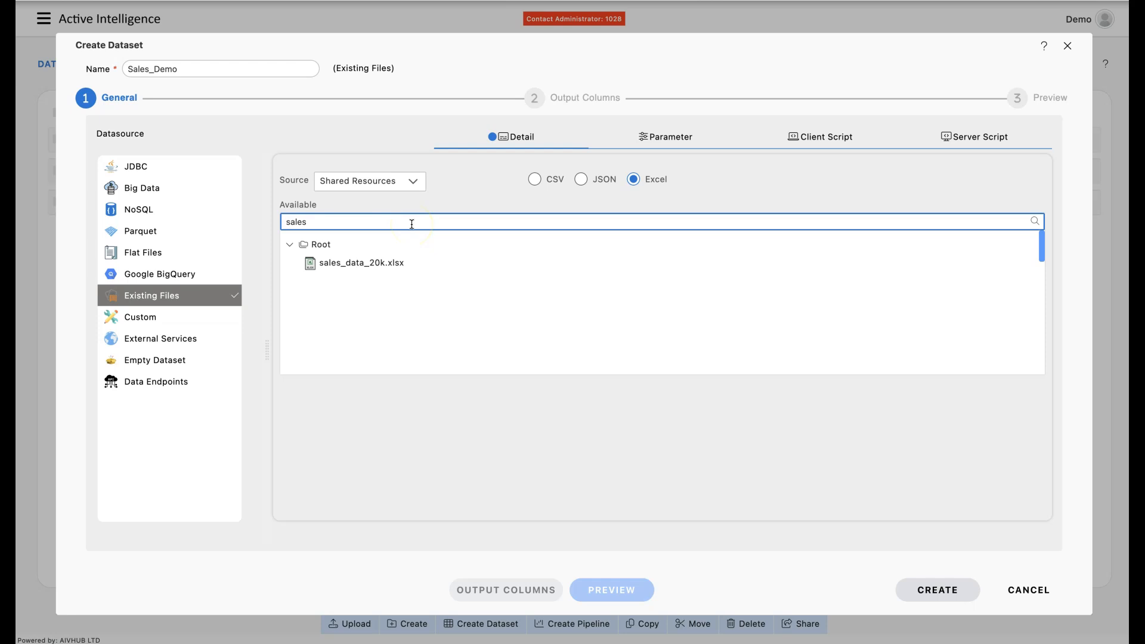
pyautogui.click(374, 267)
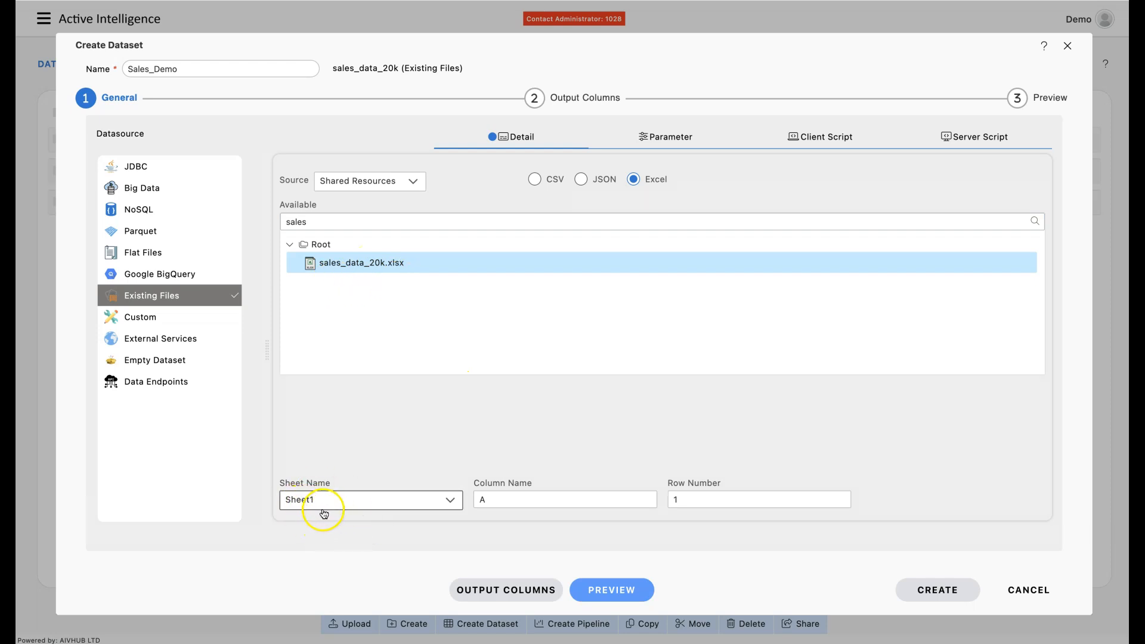
# - Switch to the sales workbook in Excel and select row 1 to check where the column headers start
pyautogui.press('super+Tab')
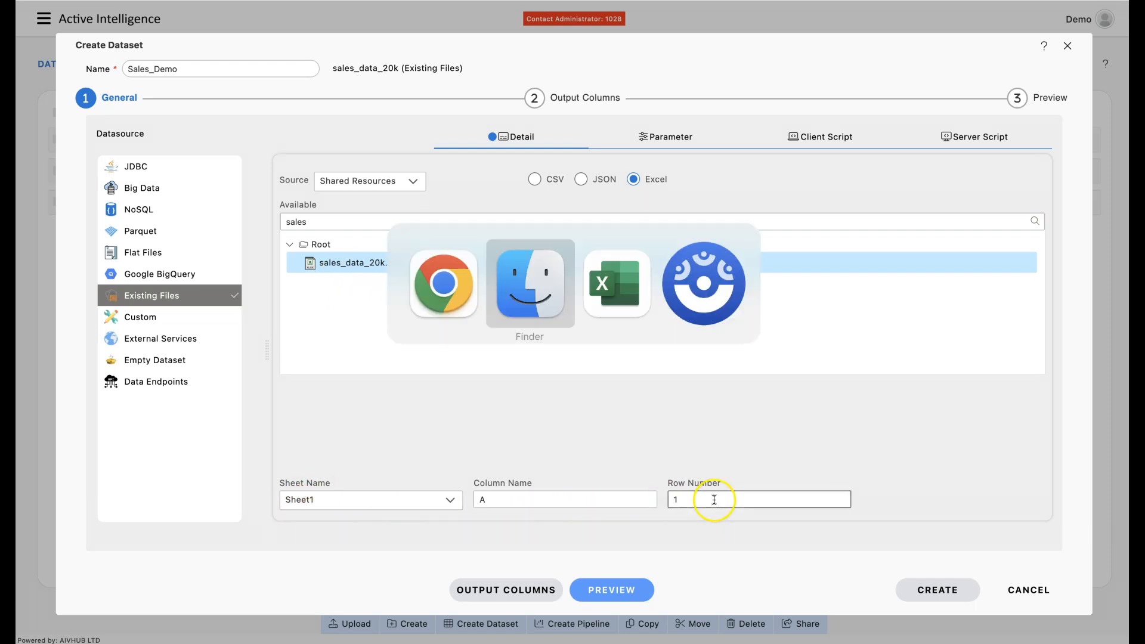
pyautogui.press('super+Tab')
pyautogui.press('super+Tab')
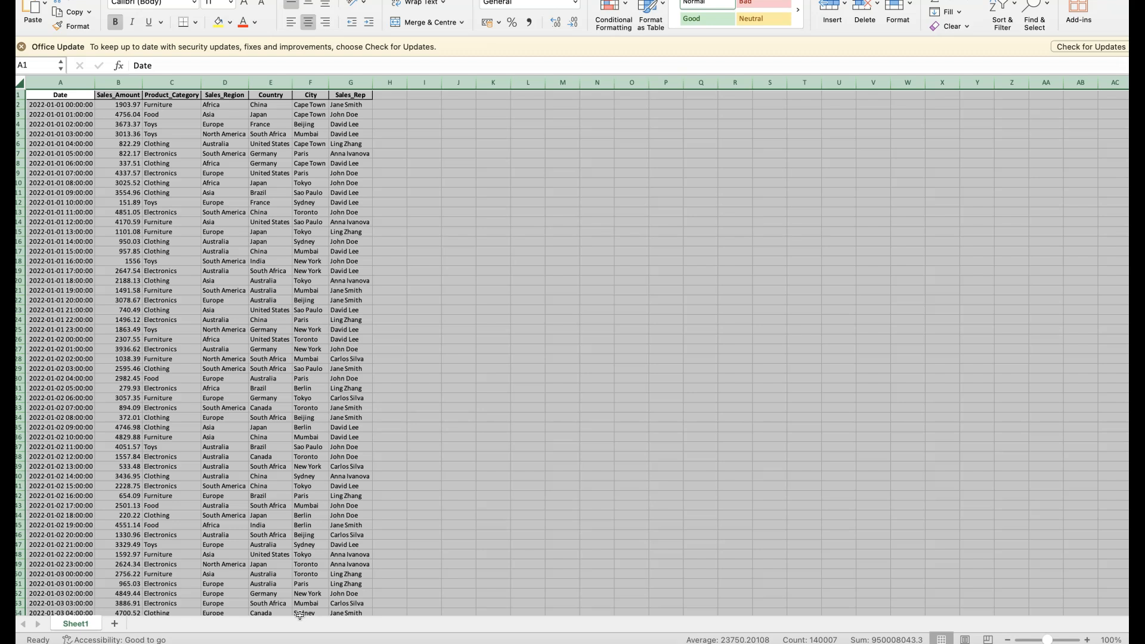
pyautogui.click(18, 95)
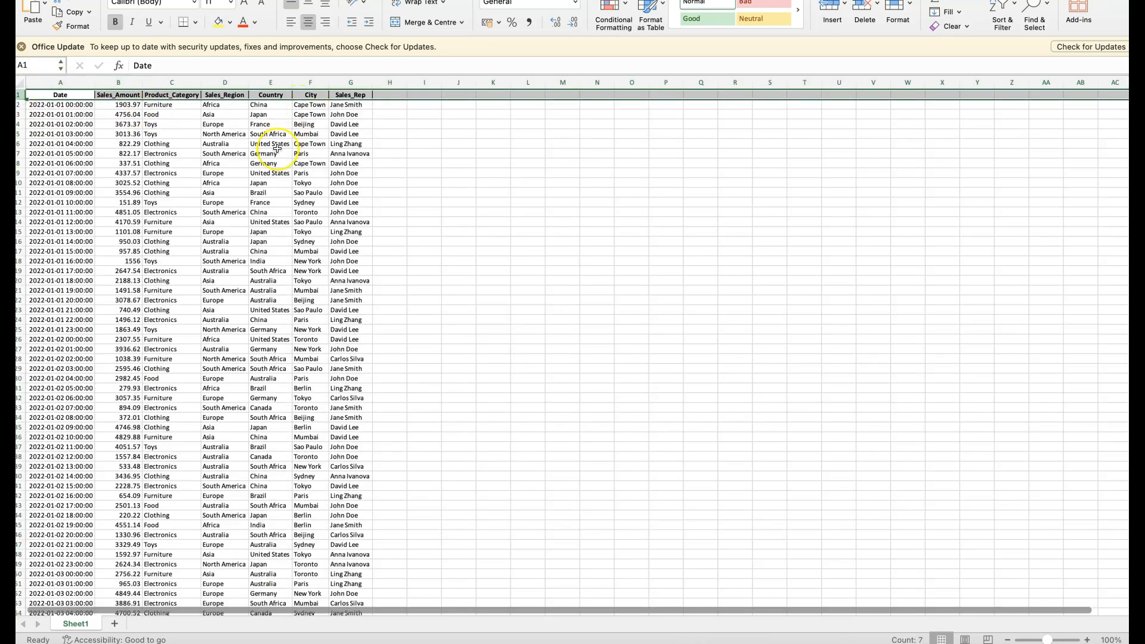
# - Select column A in the workbook to check where the data starts, and switch back to Active Intelligence
pyautogui.click(55, 87)
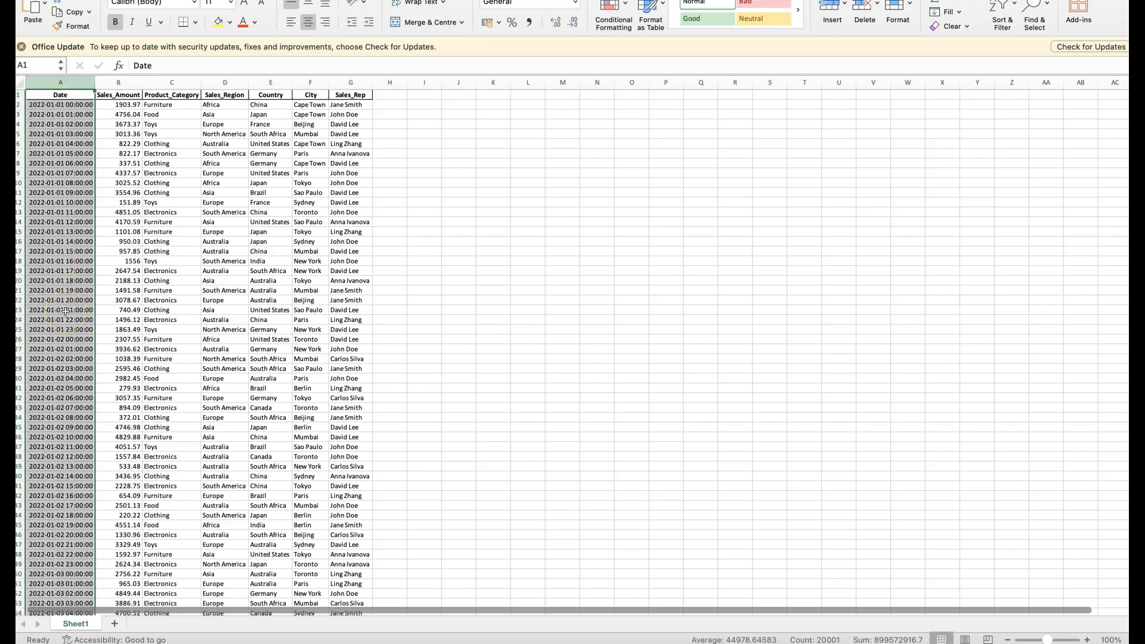
pyautogui.hotkey('ctrl', 'Right')
pyautogui.press('super+Tab')
pyautogui.press('super+Tab')
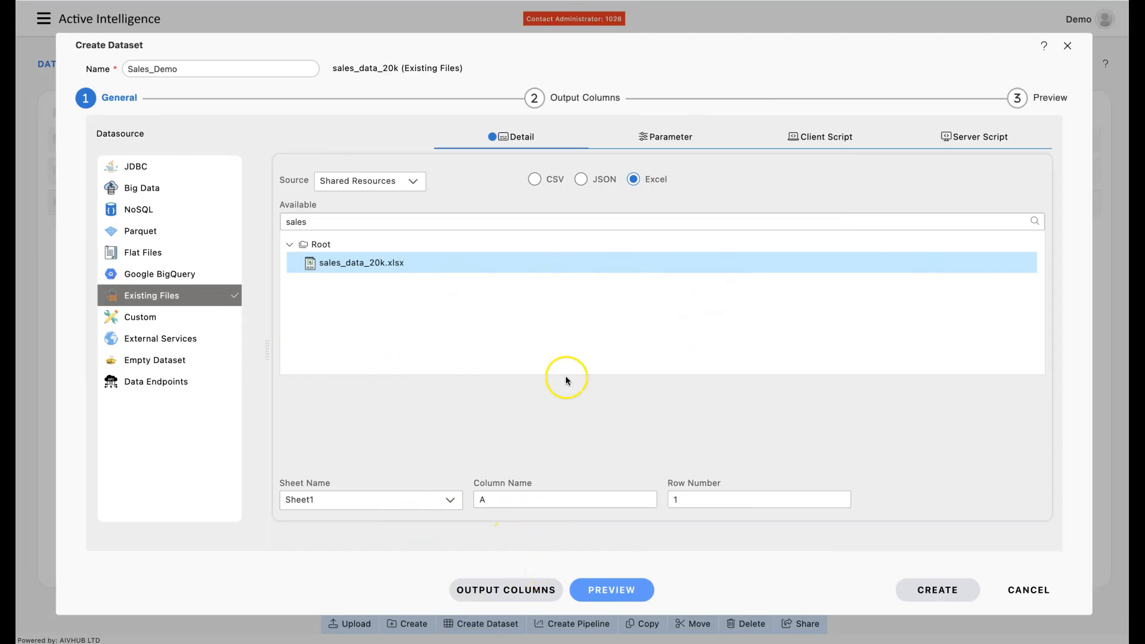
# - Open the dataset's output columns and compare them with the column headers in the Excel workbook
pyautogui.click(502, 591)
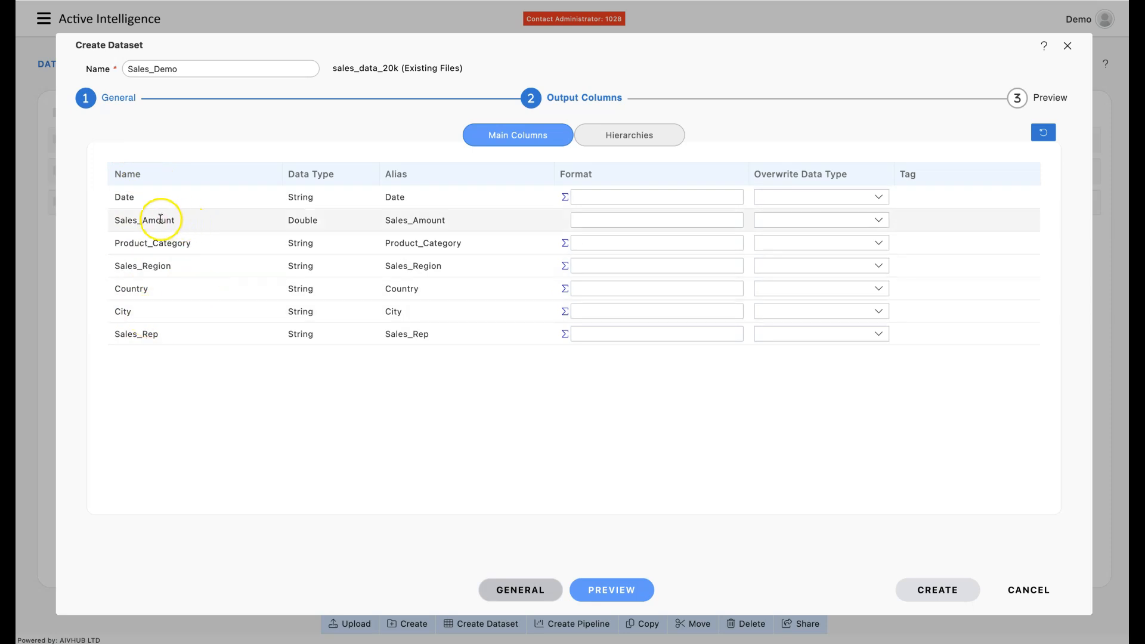
pyautogui.press('super+Tab')
pyautogui.press('super+Tab')
pyautogui.press('super+Tab')
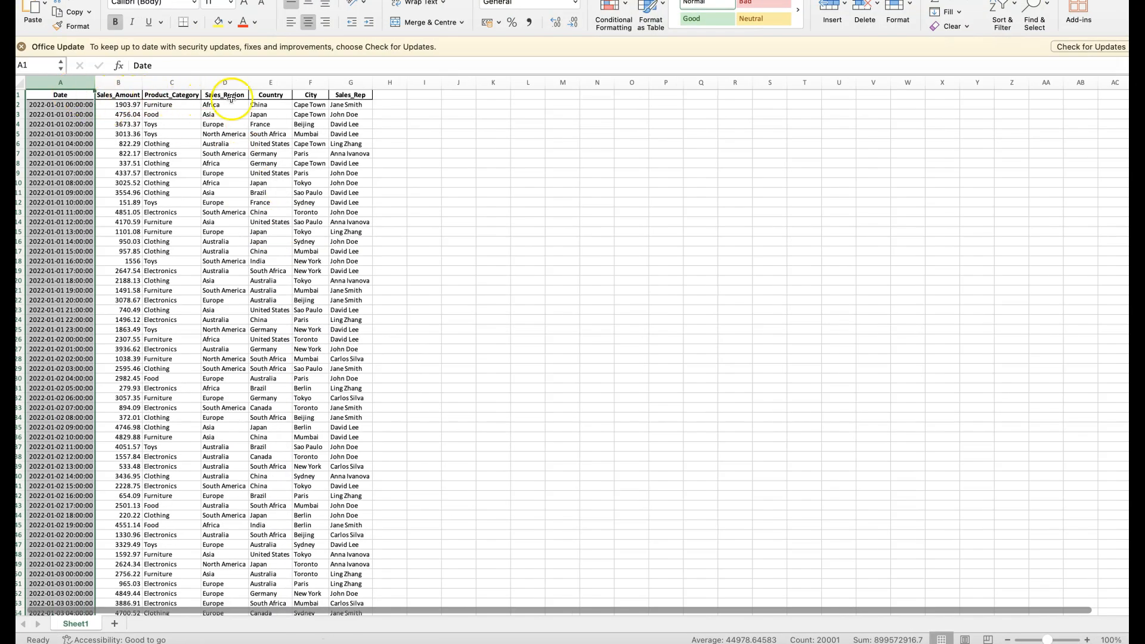
pyautogui.press('super+Tab')
pyautogui.press('super+Tab')
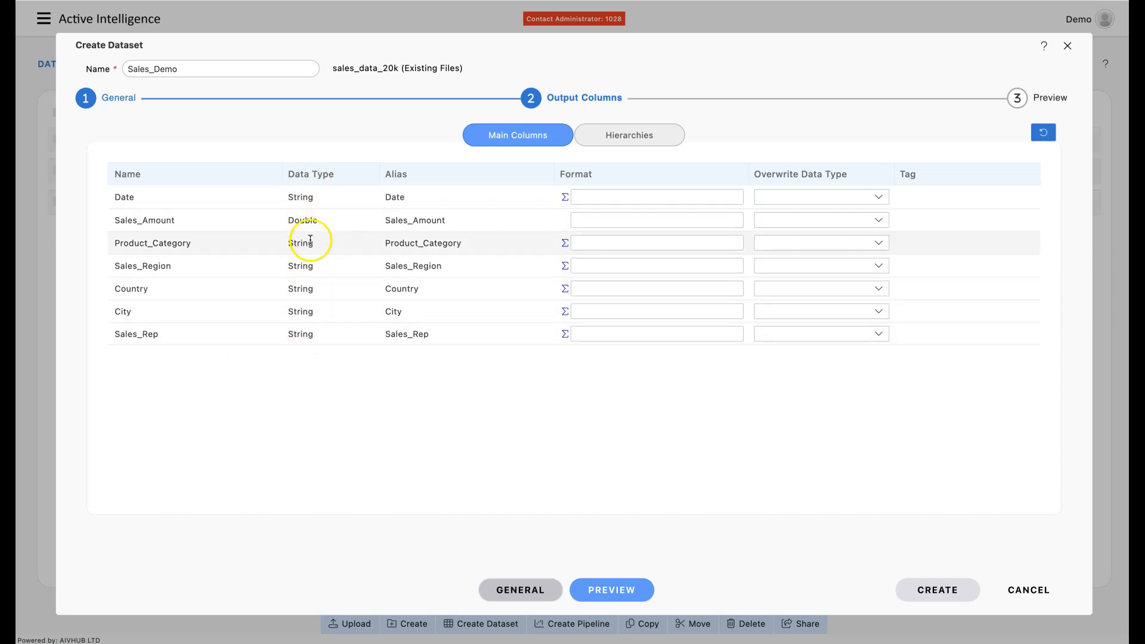
# - Set the alias of Sales_Amount to Sales Amount and the alias of Product_Category to Product Category
pyautogui.click(415, 222)
pyautogui.click(416, 224)
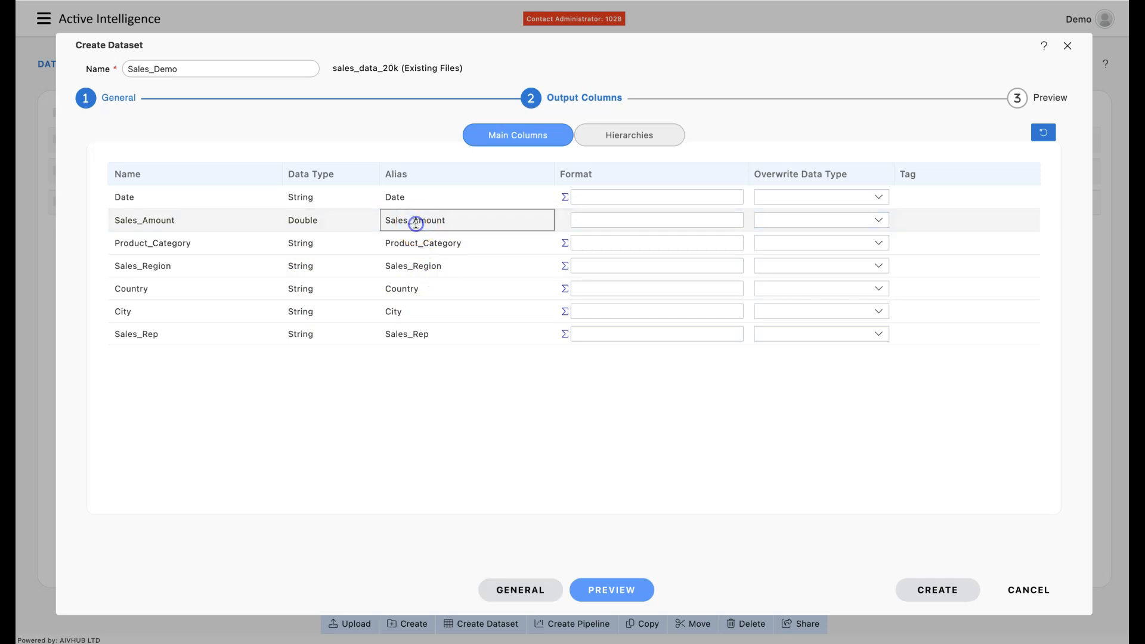
pyautogui.click(415, 224)
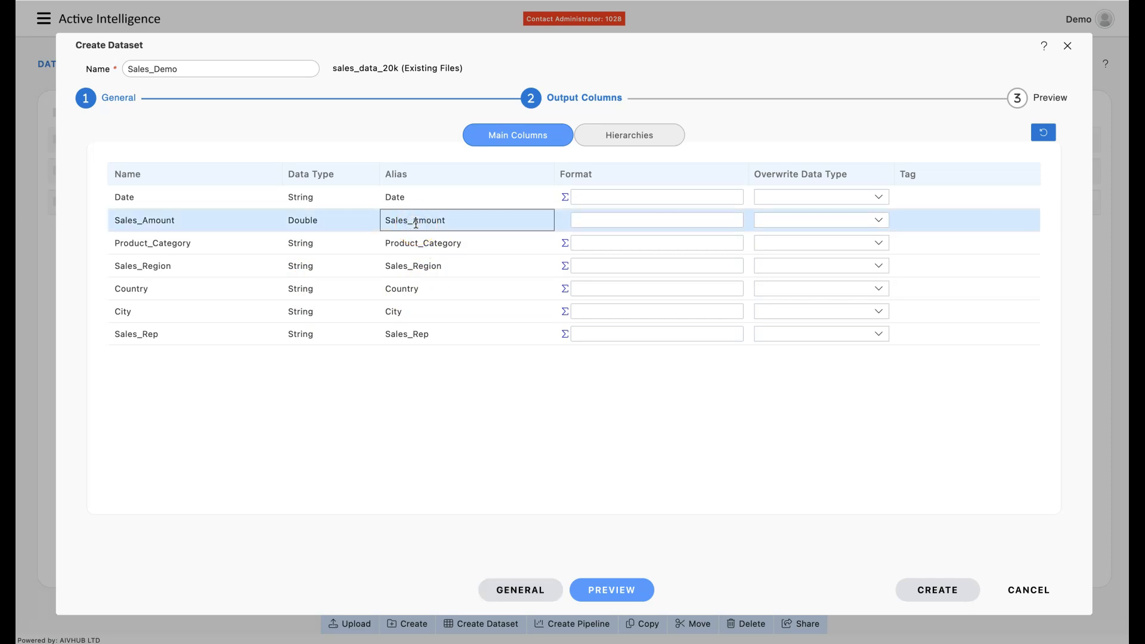
pyautogui.press('Left')
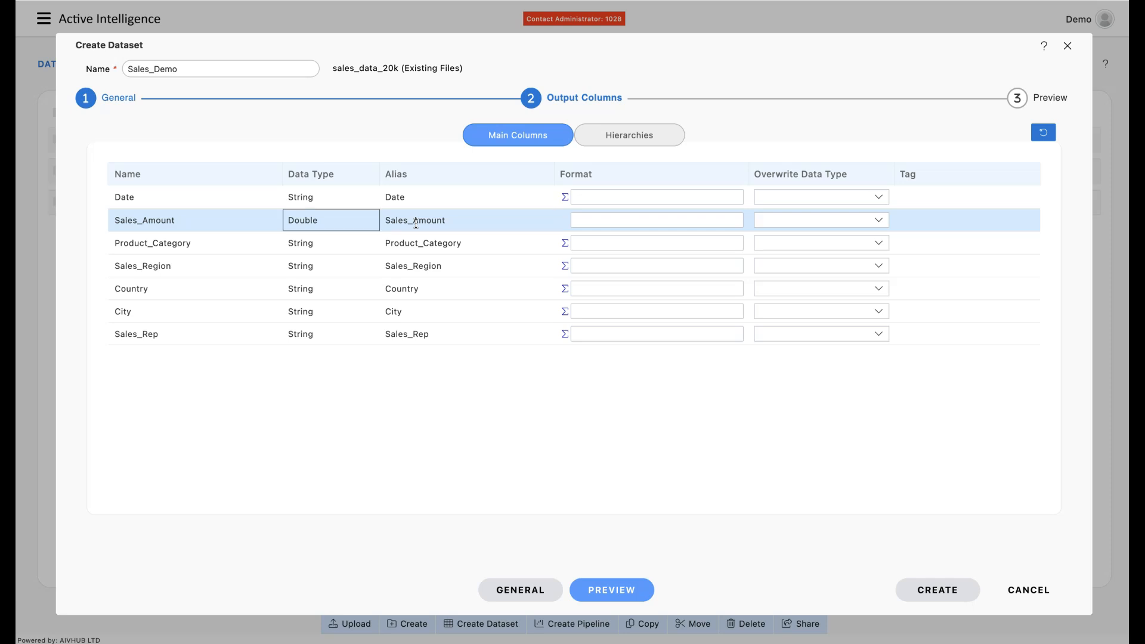
pyautogui.doubleClick(416, 224)
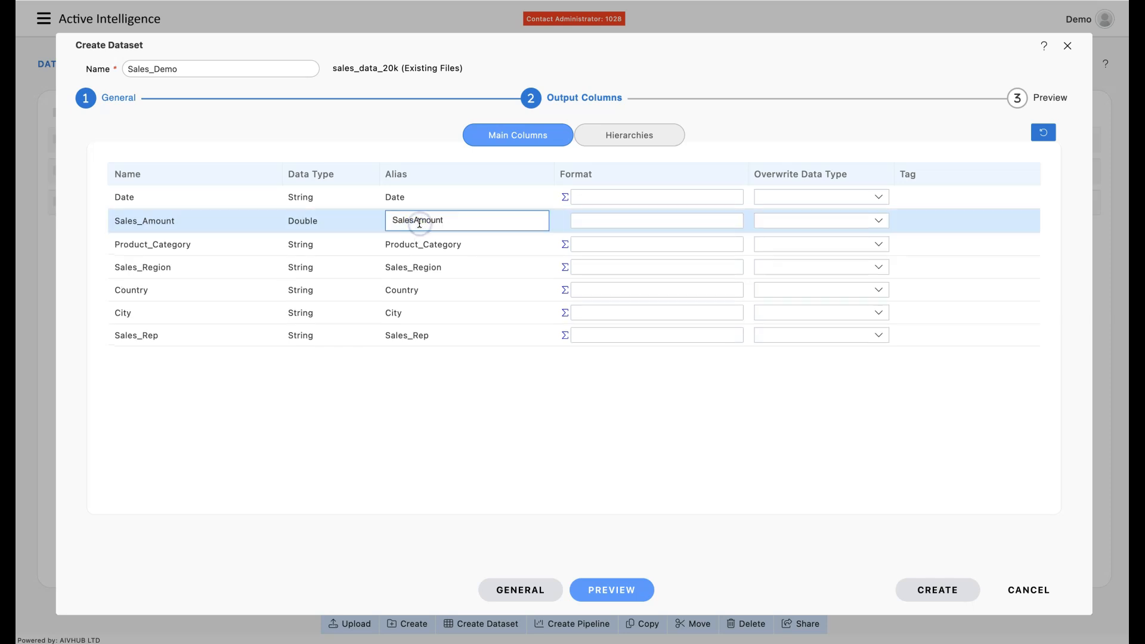
pyautogui.click(423, 246)
pyautogui.doubleClick(423, 245)
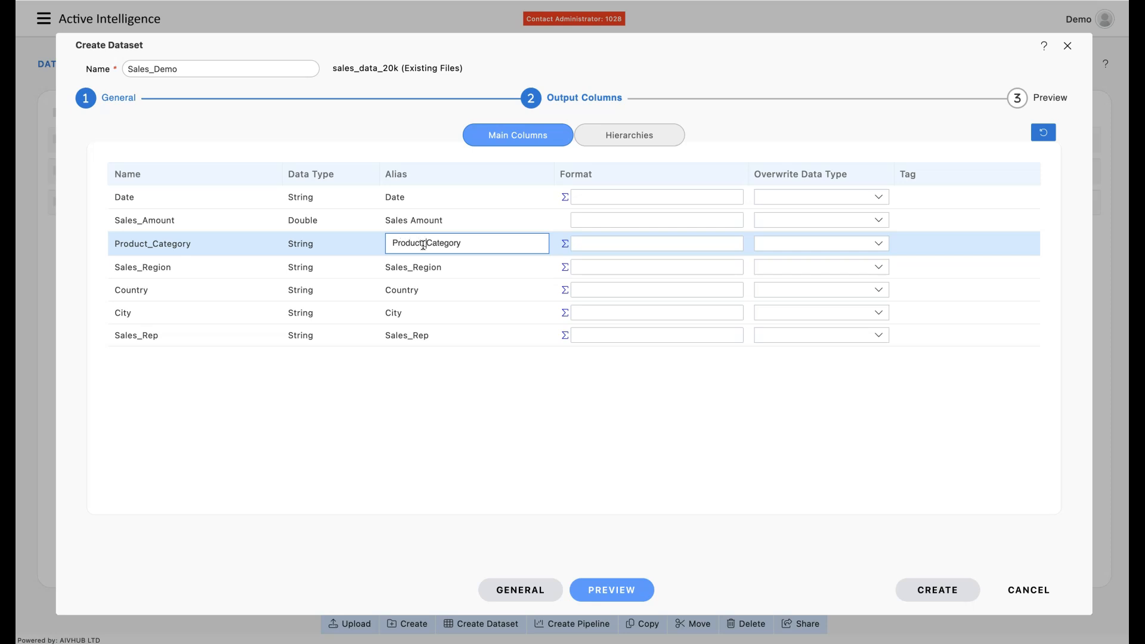
# - Set the alias of Sales_Region to Region and the alias of Sales_Rep to Sales Representative
pyautogui.doubleClick(420, 267)
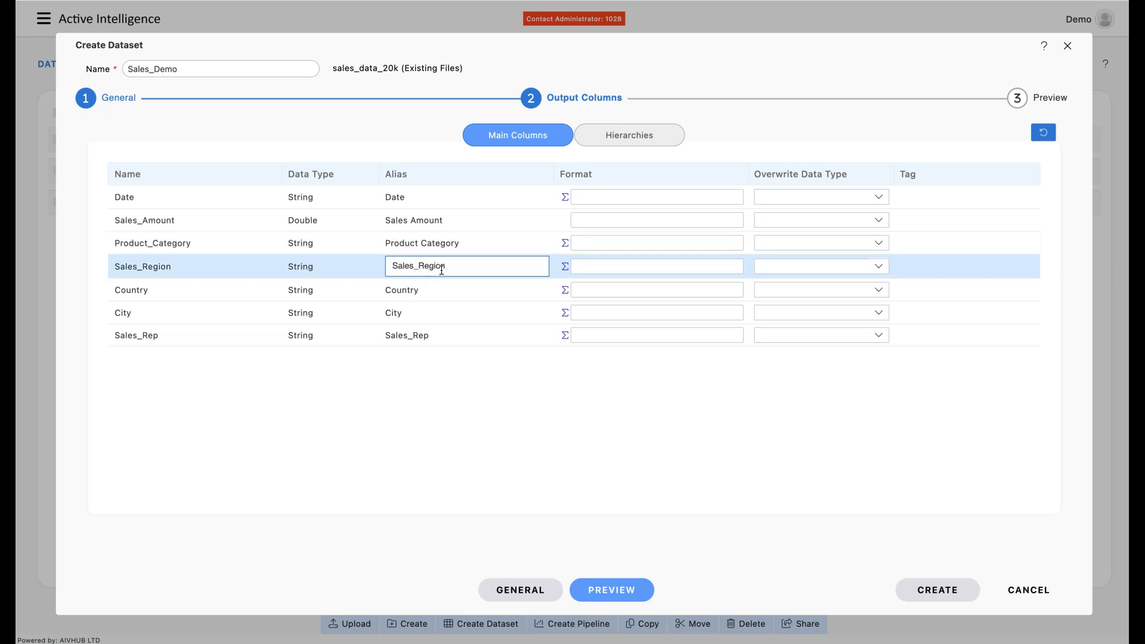
pyautogui.press('BackSpace')
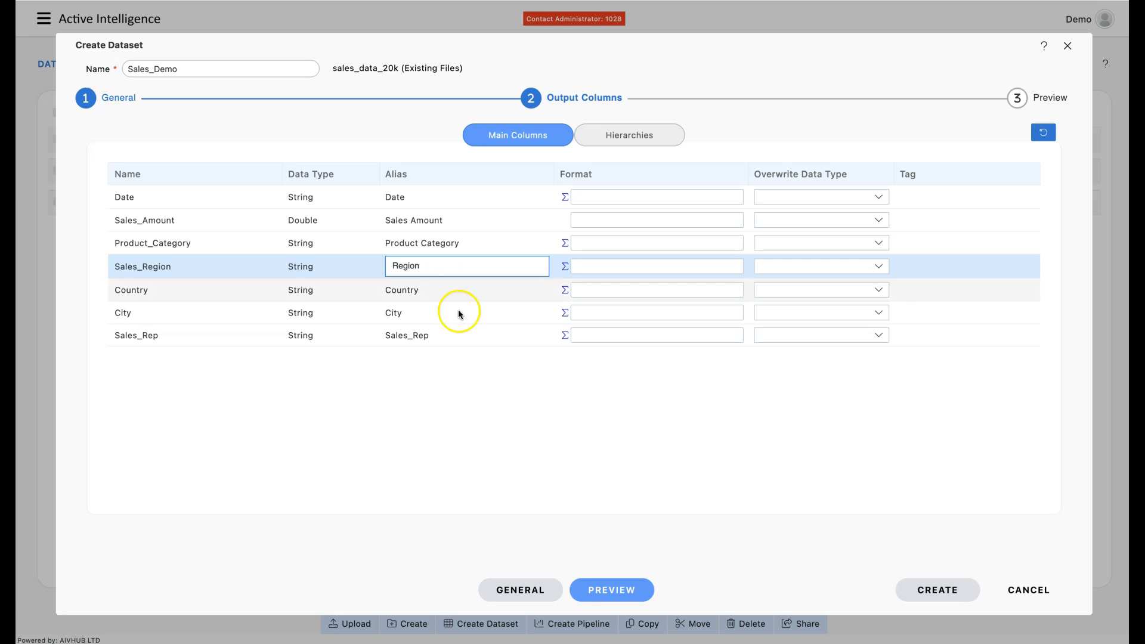
pyautogui.click(427, 339)
pyautogui.click(427, 338)
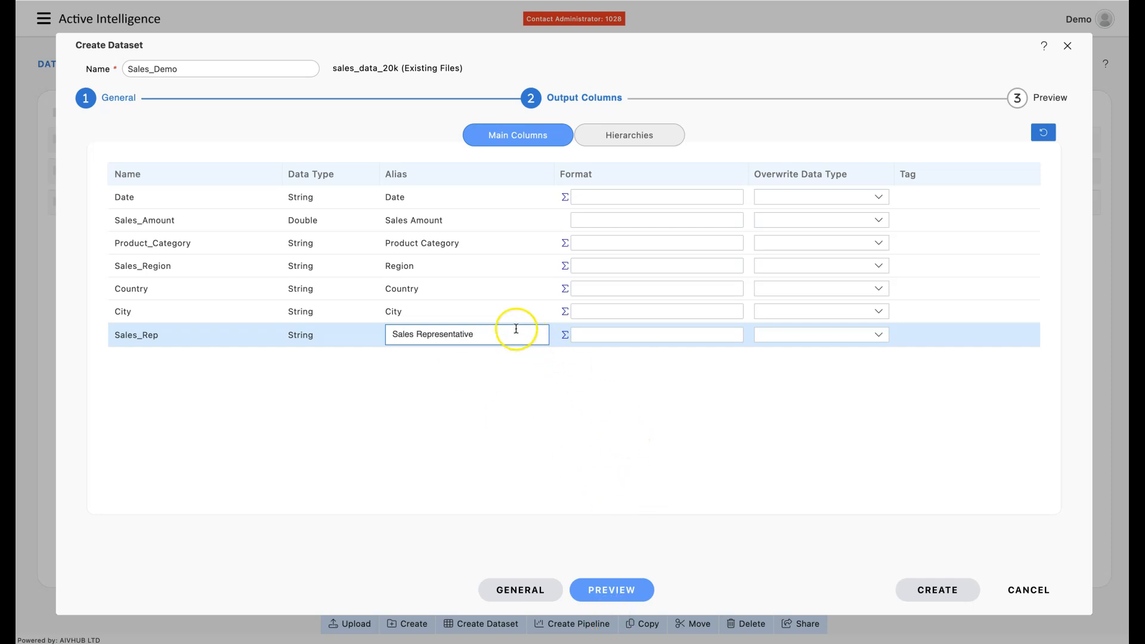
# - Preview the dataset with all records shown and create it
pyautogui.click(606, 590)
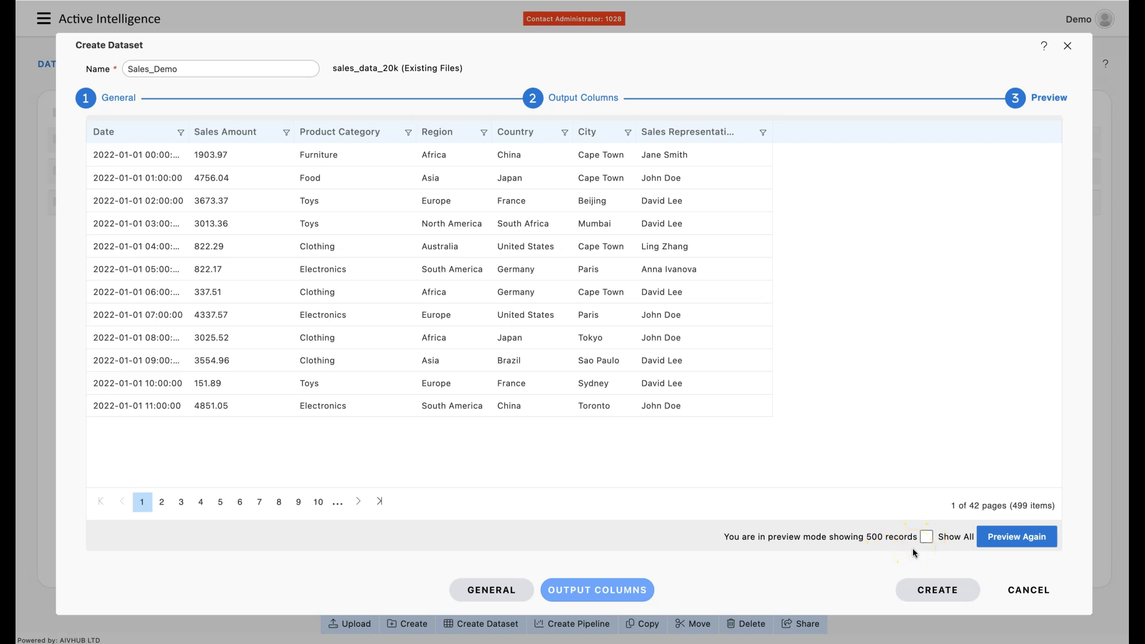
pyautogui.click(926, 537)
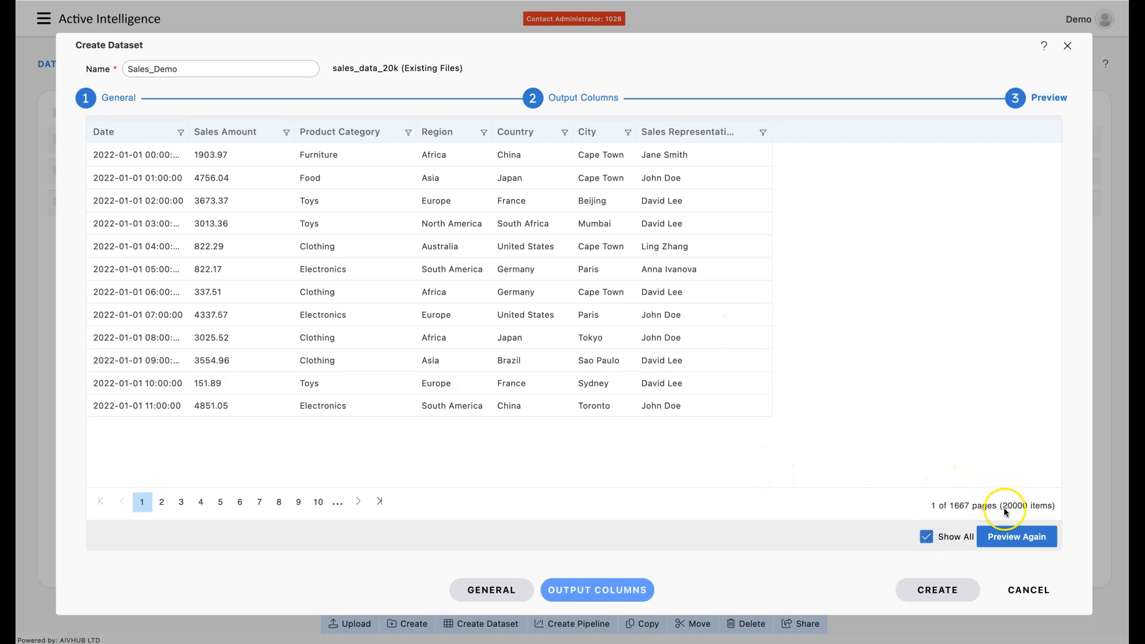
pyautogui.click(953, 594)
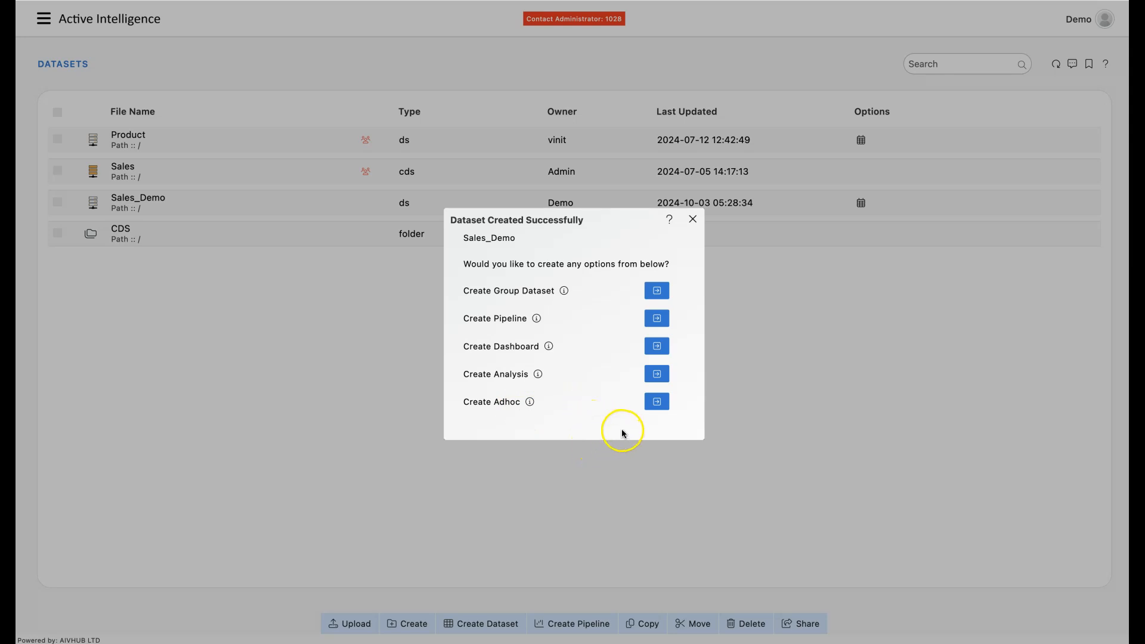
# - Create a dashboard named Training from the new dataset
pyautogui.click(658, 347)
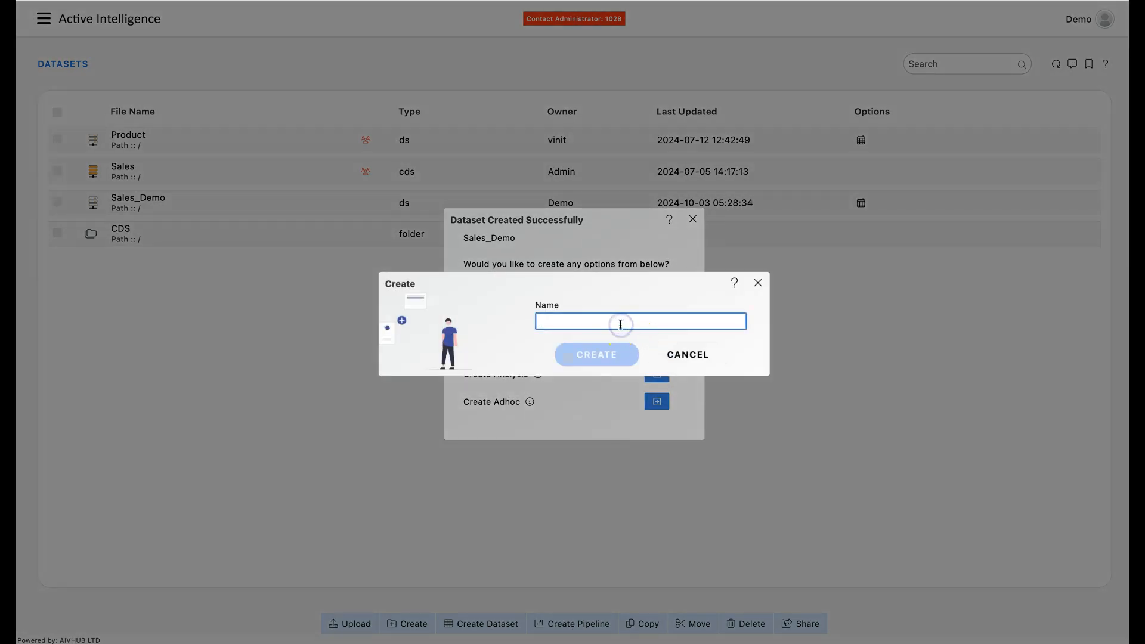
pyautogui.write('Training')
pyautogui.click(618, 364)
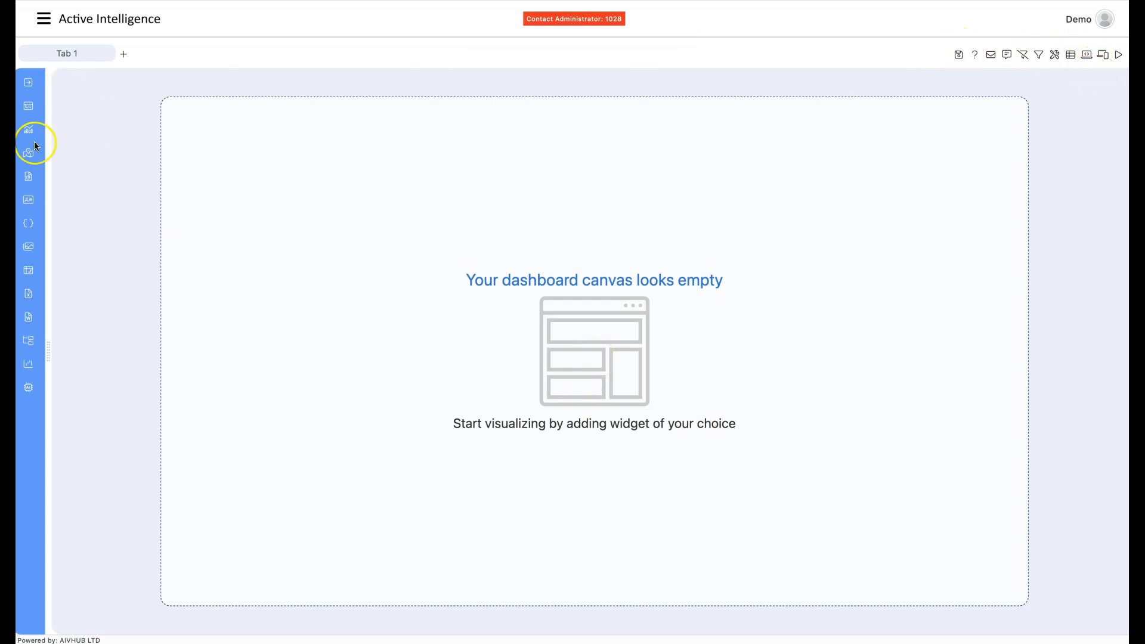
# - Add a table widget to the dashboard, search the datasets for "sales" and select Sales_Demo.ds
pyautogui.click(29, 82)
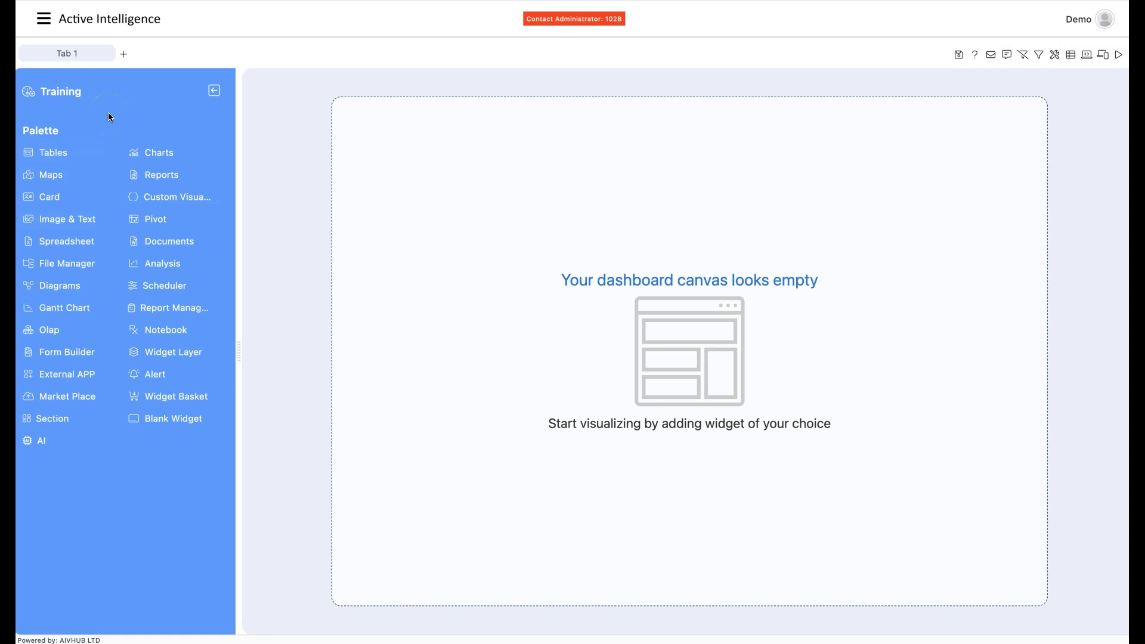
pyautogui.click(58, 152)
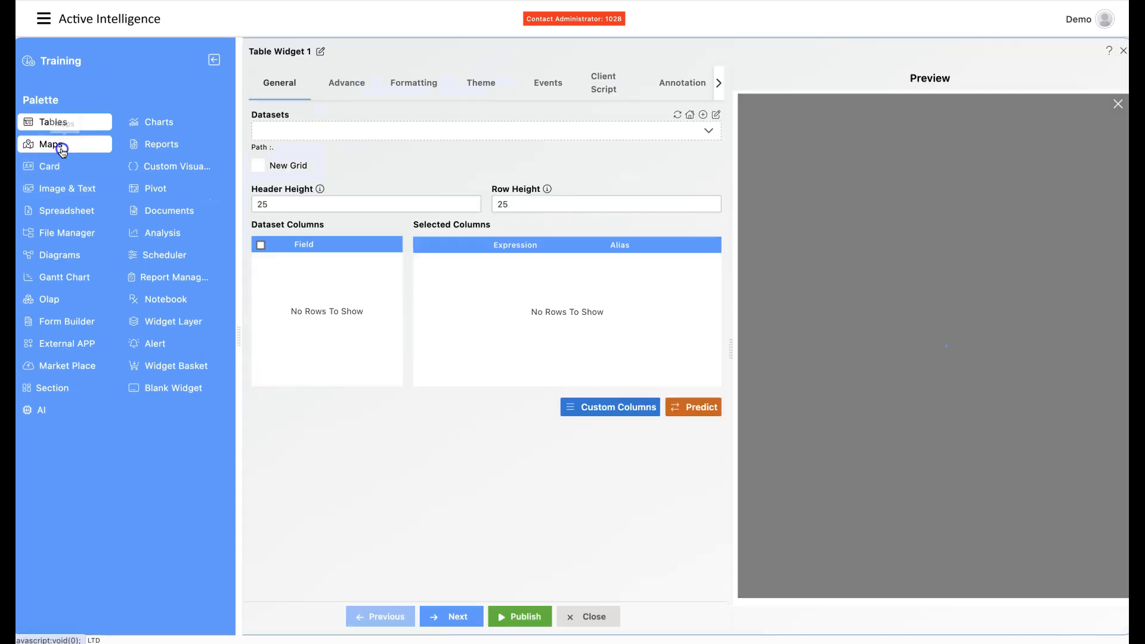
pyautogui.click(272, 136)
pyautogui.write('sal')
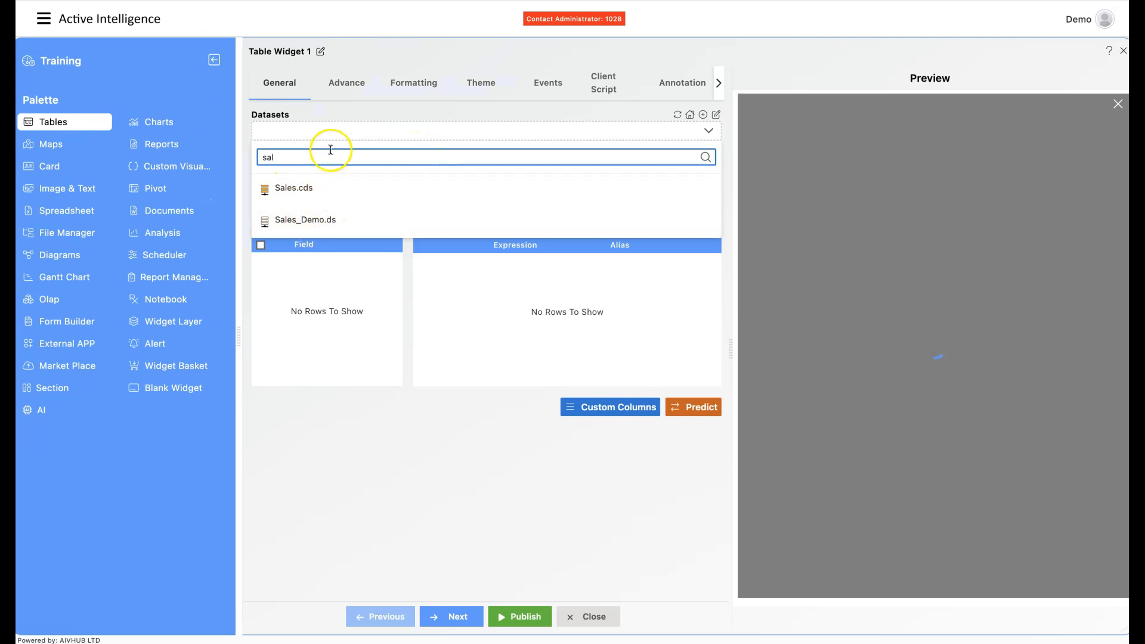
pyautogui.press('BackSpace')
pyautogui.click(300, 145)
pyautogui.click(297, 134)
pyautogui.click(297, 134)
pyautogui.click(300, 155)
pyautogui.write('sales')
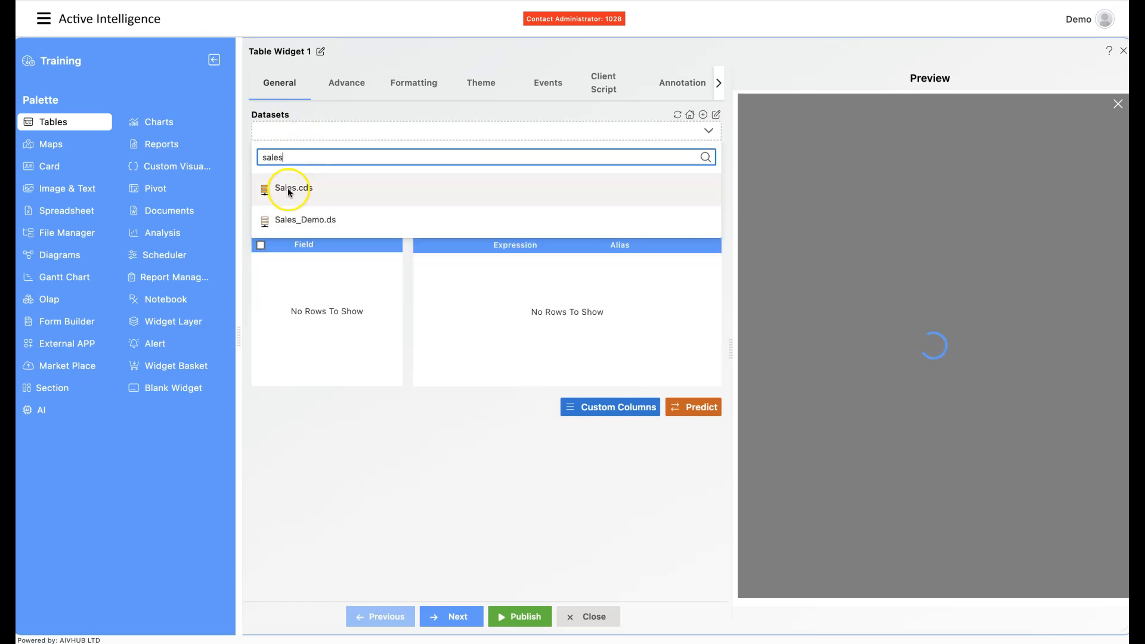
pyautogui.click(299, 223)
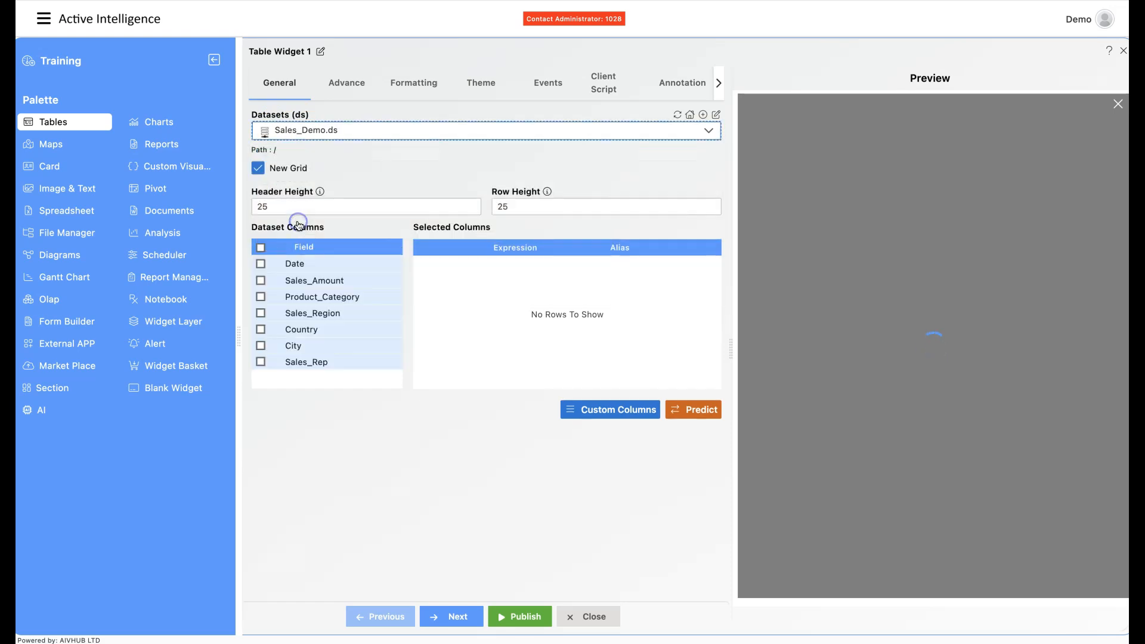
# - Publish the table with all dataset columns selected and enlarge the widget to span the canvas width
pyautogui.click(261, 247)
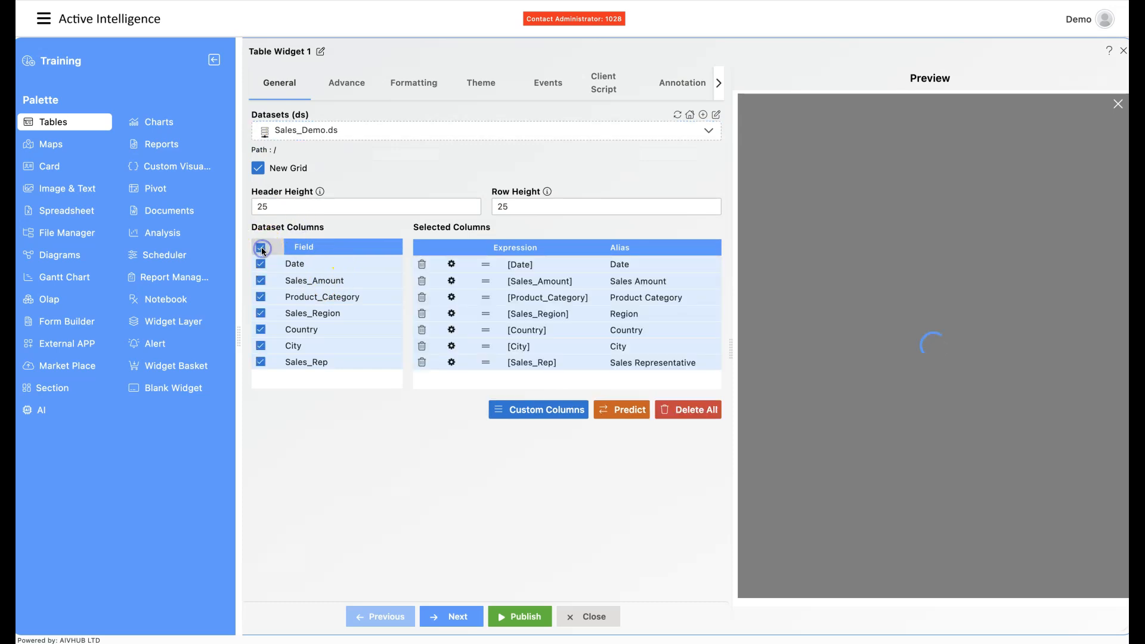
pyautogui.click(477, 613)
pyautogui.click(522, 620)
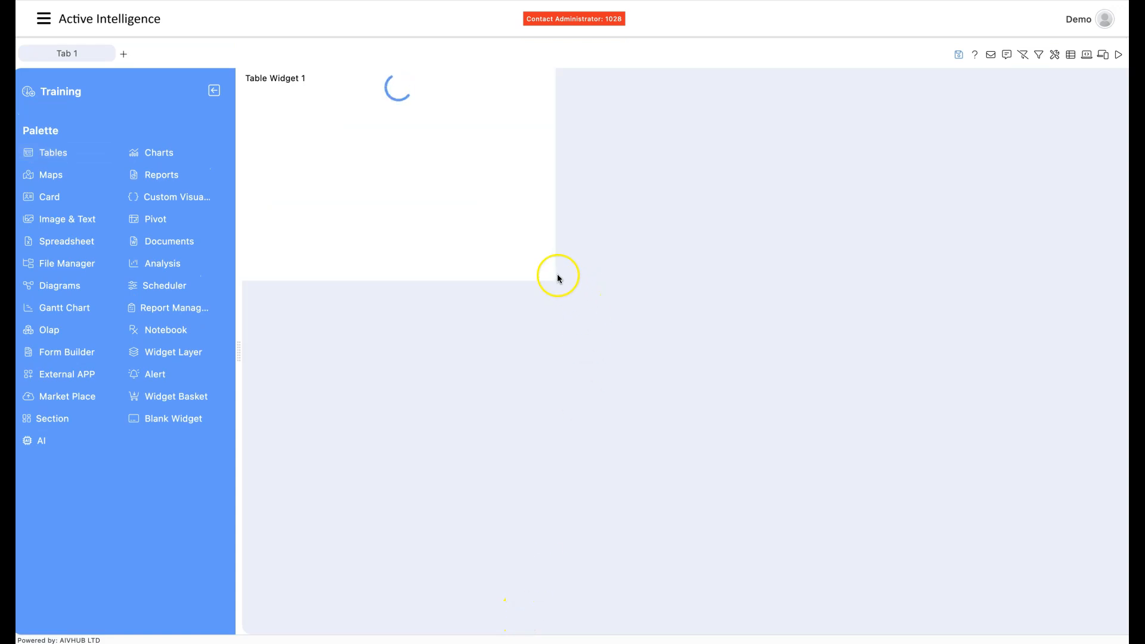
pyautogui.moveTo(570, 281); pyautogui.dragTo(1110, 314)
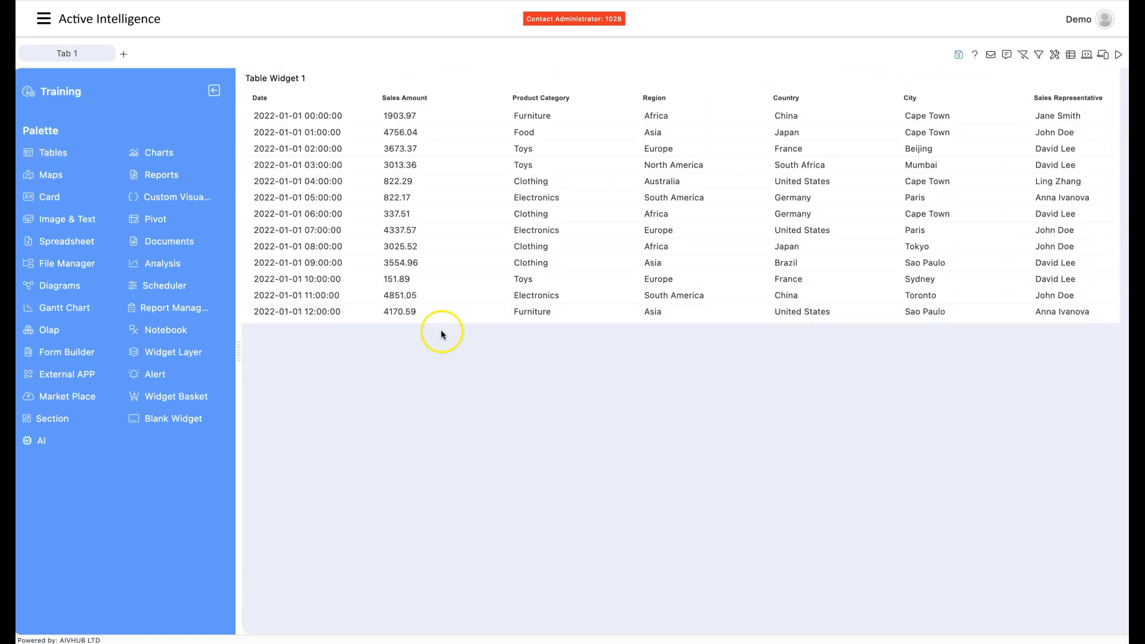
# - Add a column chart widget based on Sales_Demo.ds with Product Category as its category axis
pyautogui.click(158, 154)
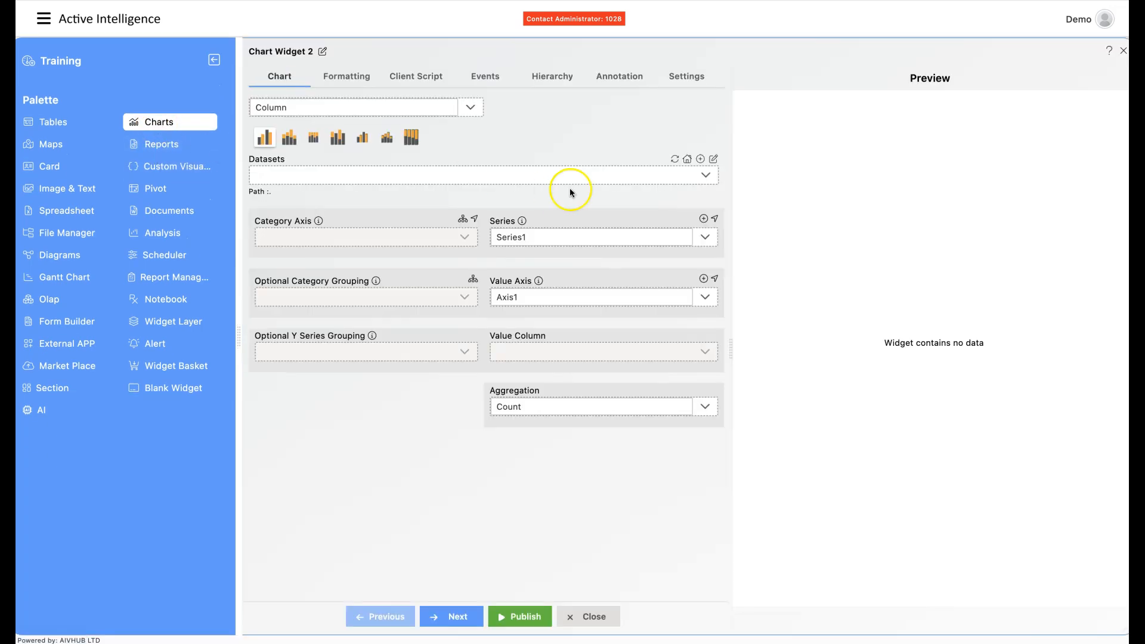
pyautogui.click(517, 179)
pyautogui.write('sa')
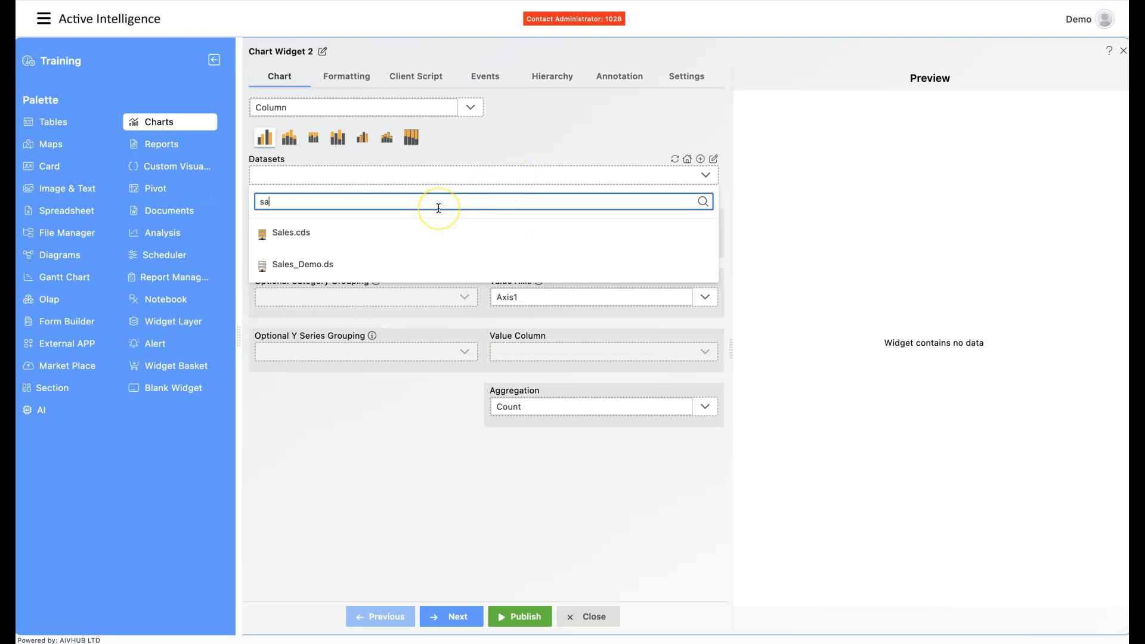
pyautogui.click(326, 278)
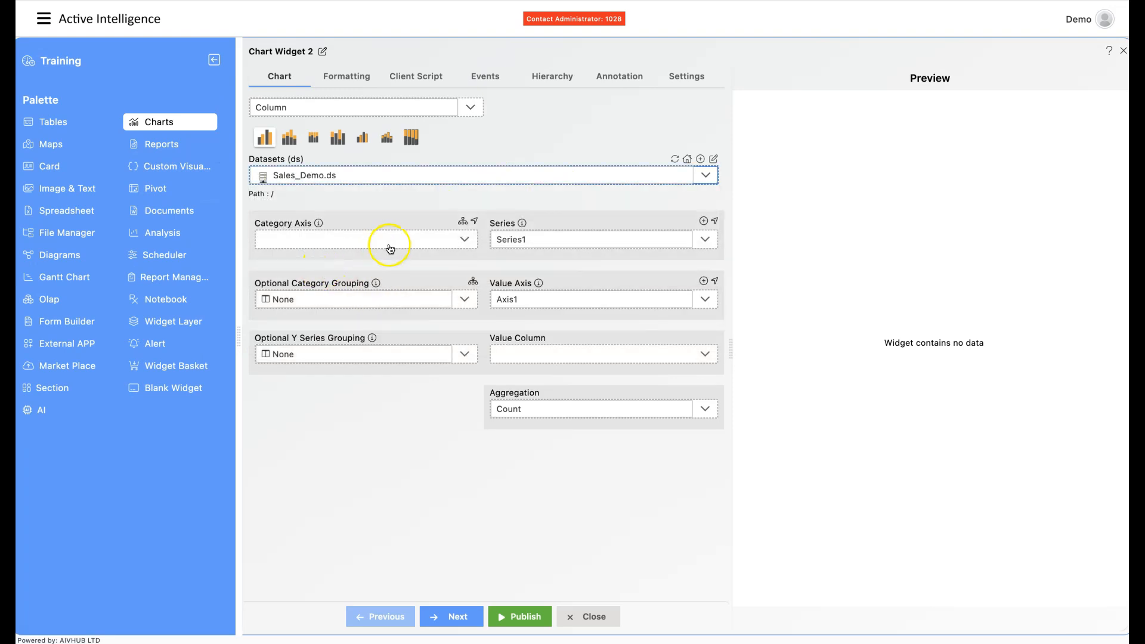
pyautogui.click(407, 238)
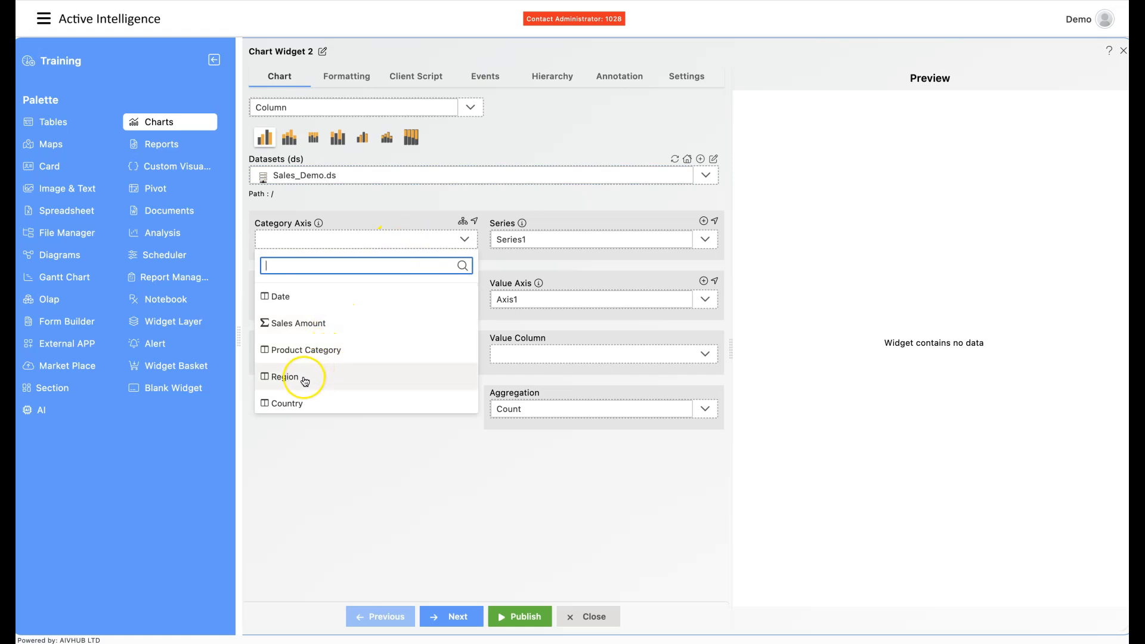
pyautogui.click(331, 351)
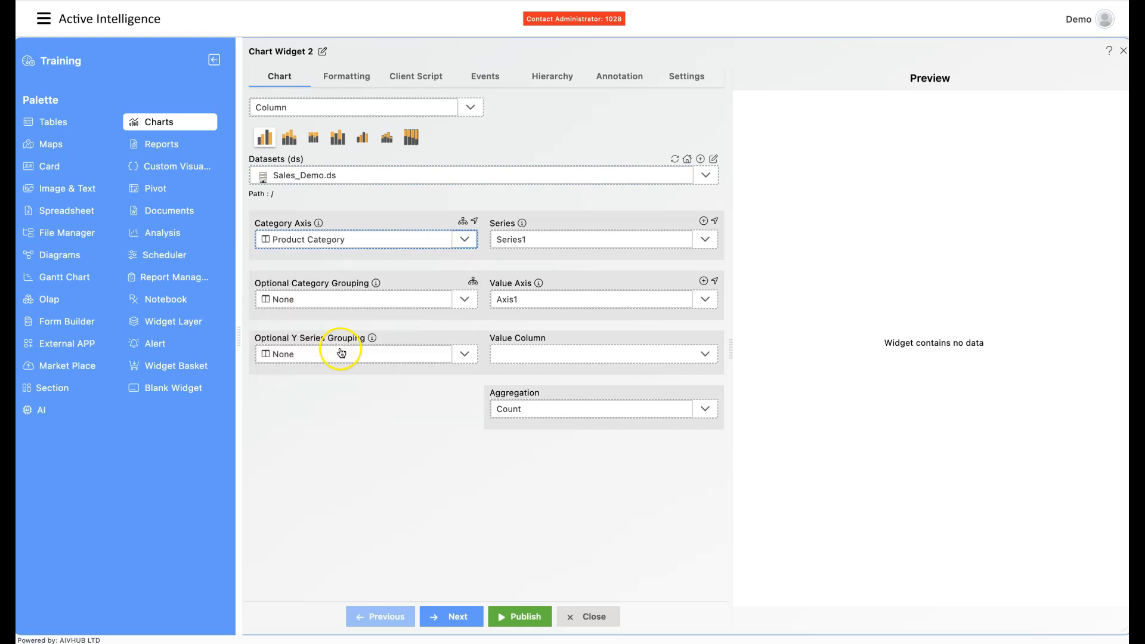
# - Set the chart's value column to Sales Amount with Sum aggregation and publish it to the dashboard
pyautogui.click(604, 358)
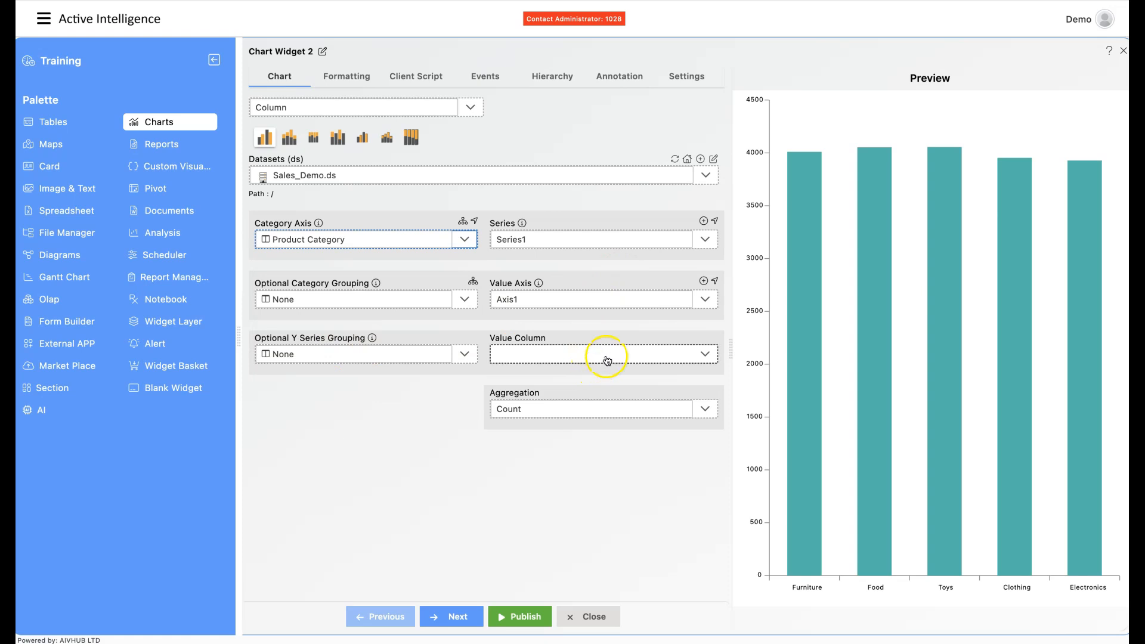
pyautogui.click(548, 439)
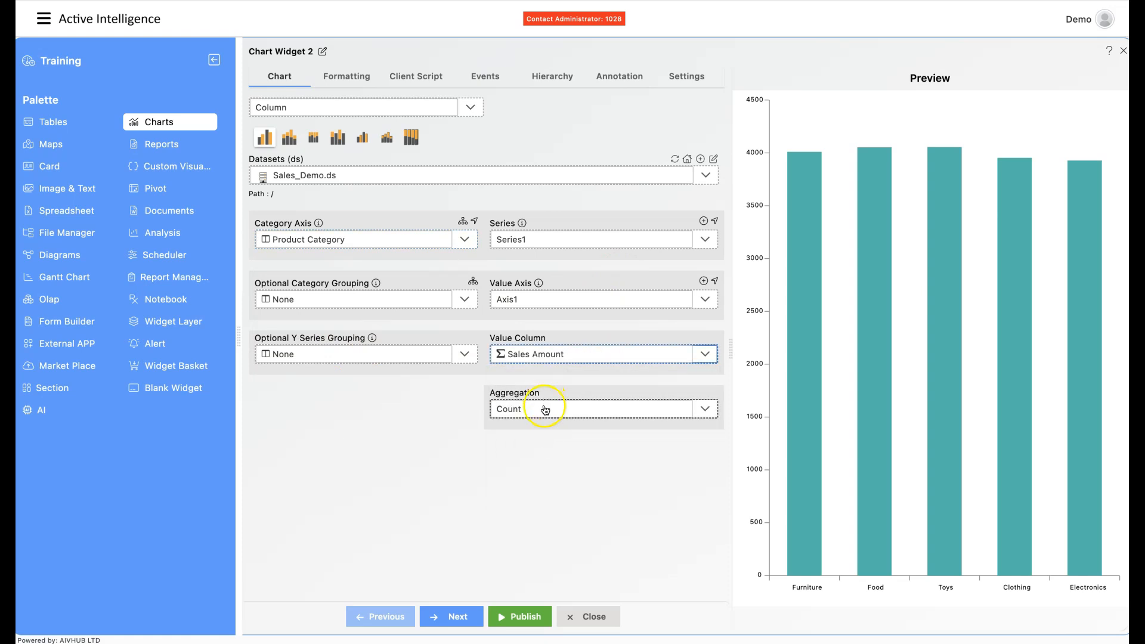
pyautogui.click(544, 410)
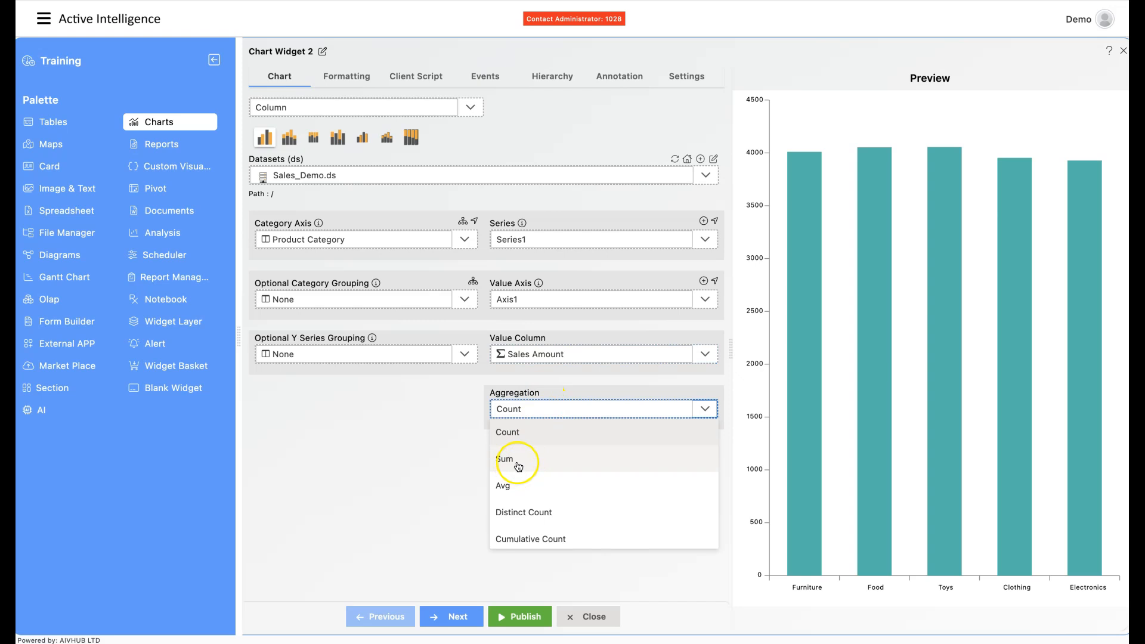
pyautogui.click(519, 465)
pyautogui.click(523, 623)
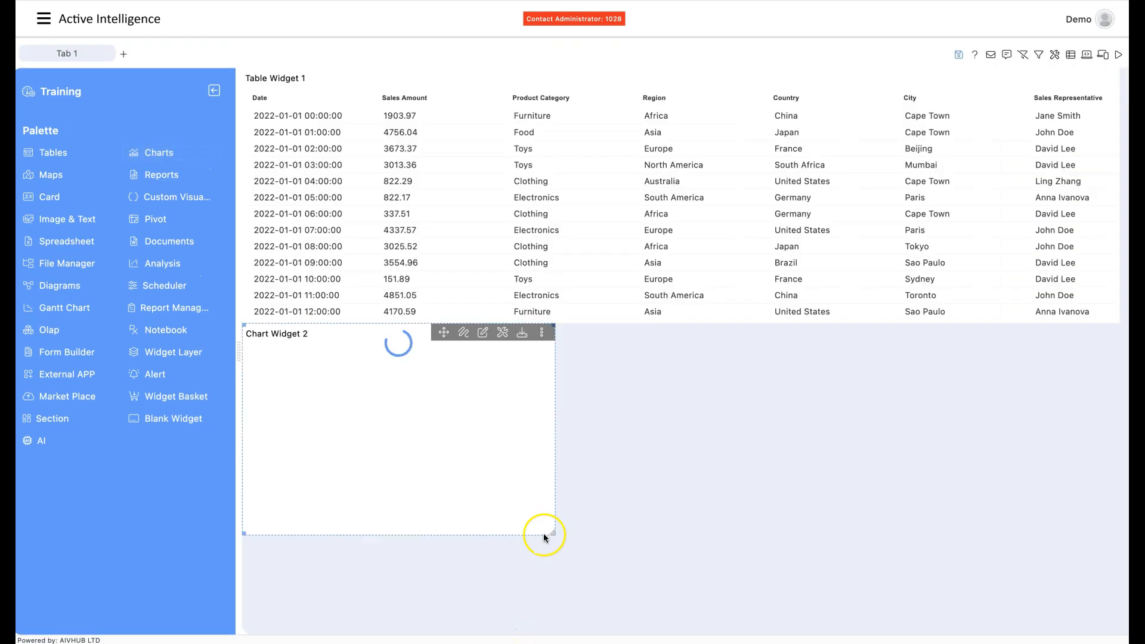
# - Enlarge the chart widget to about two-thirds of the canvas width and collapse the widget palette
pyautogui.moveTo(549, 532); pyautogui.dragTo(826, 631)
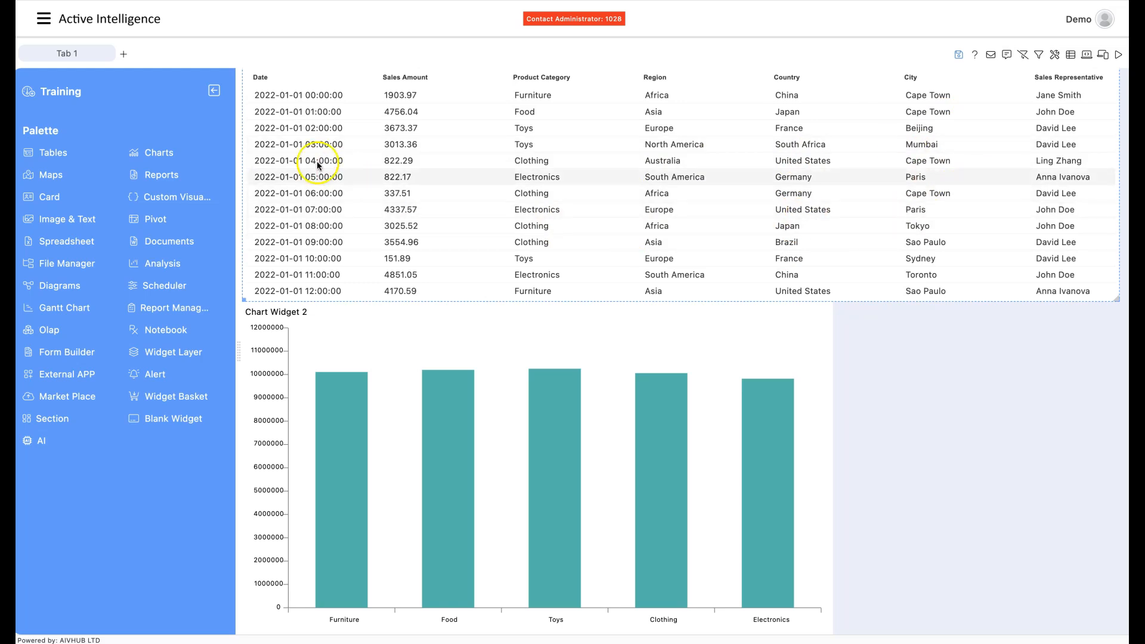
pyautogui.click(214, 90)
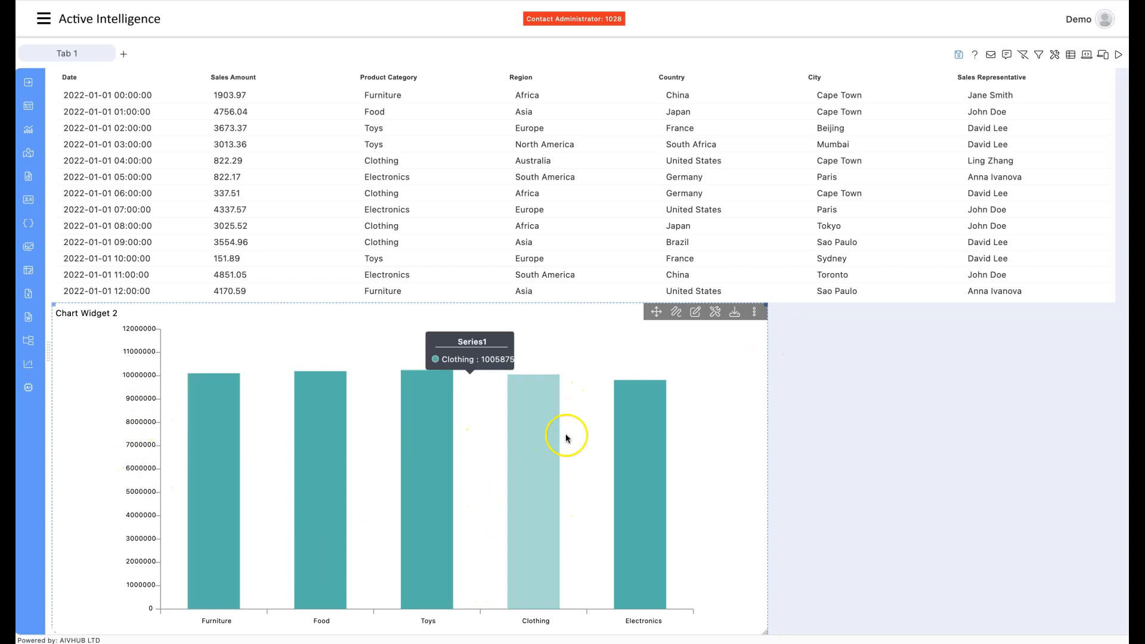
# - Enable number format, abbreviation and the prefix from abbreviation on the chart's value axis, and publish the chart
pyautogui.click(697, 315)
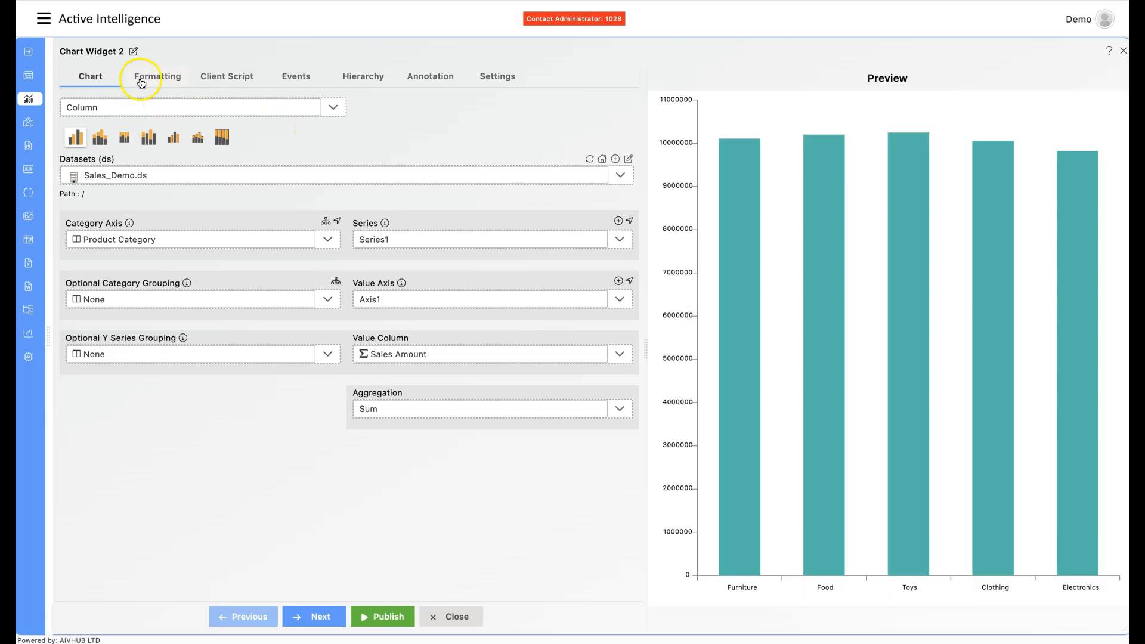
pyautogui.click(142, 83)
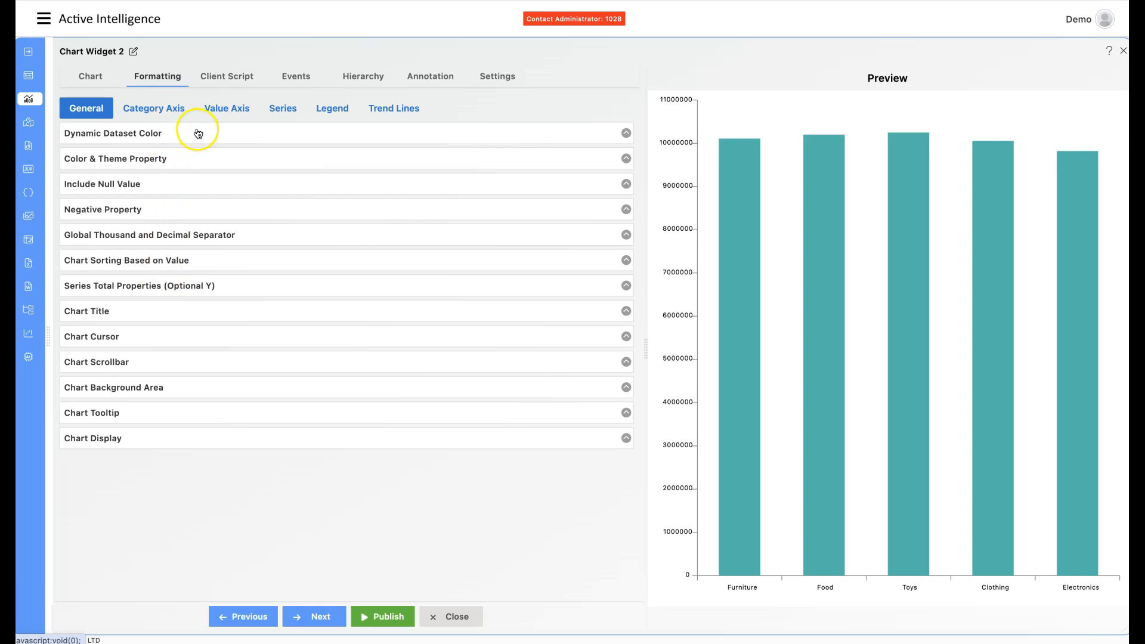
pyautogui.click(228, 117)
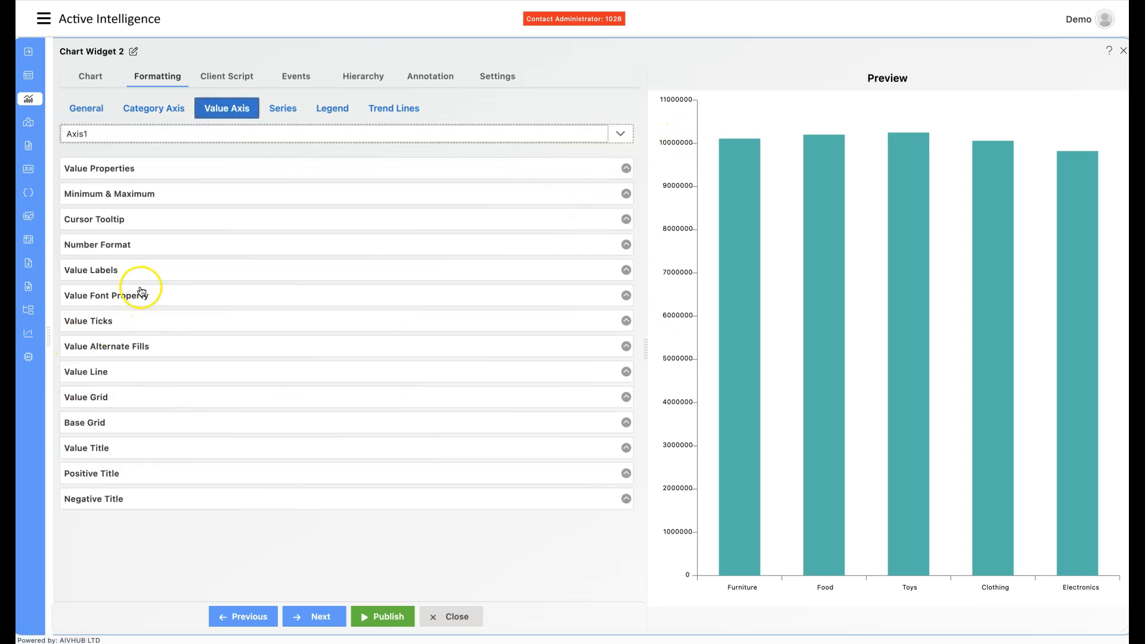
pyautogui.click(126, 254)
pyautogui.click(87, 280)
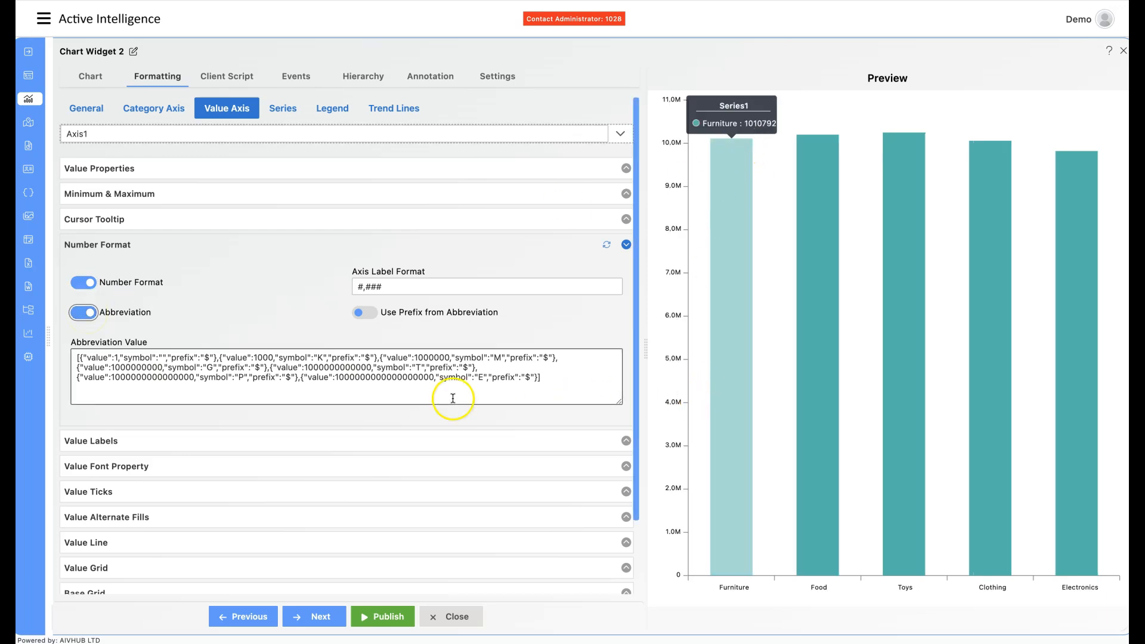
pyautogui.click(365, 313)
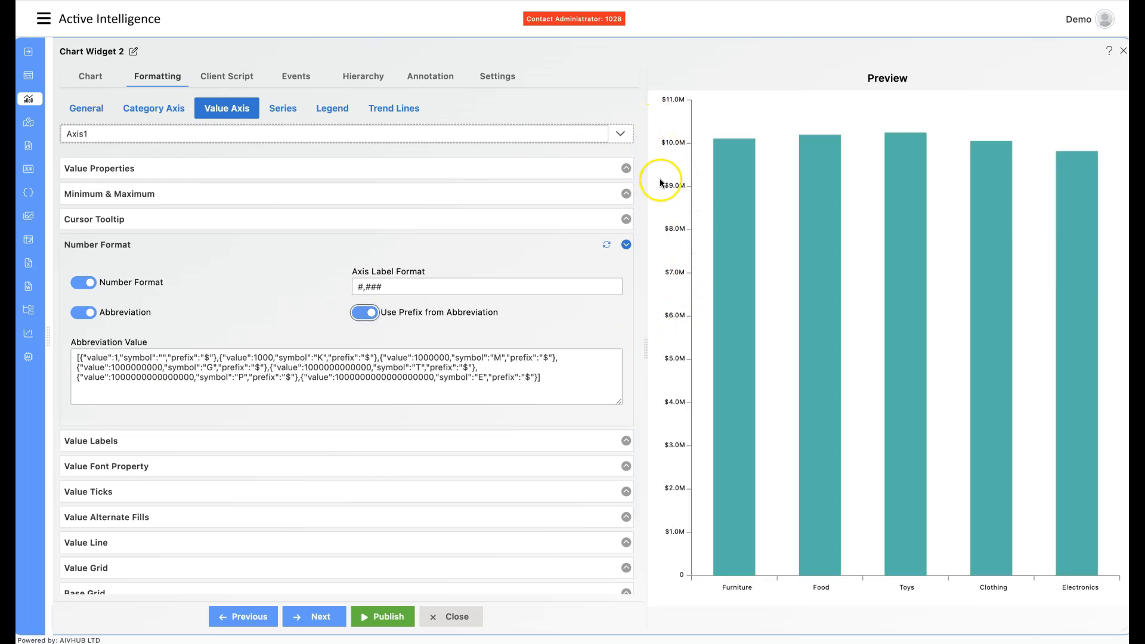
pyautogui.click(383, 620)
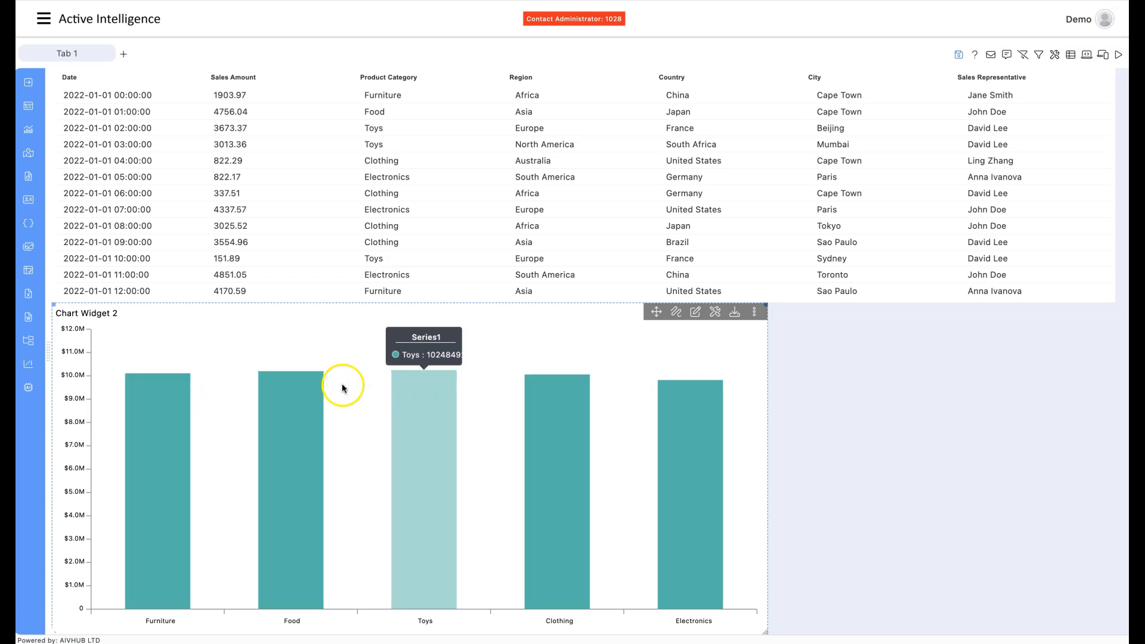
# - Enable the value grid on the chart's value axis and publish the chart
pyautogui.click(696, 316)
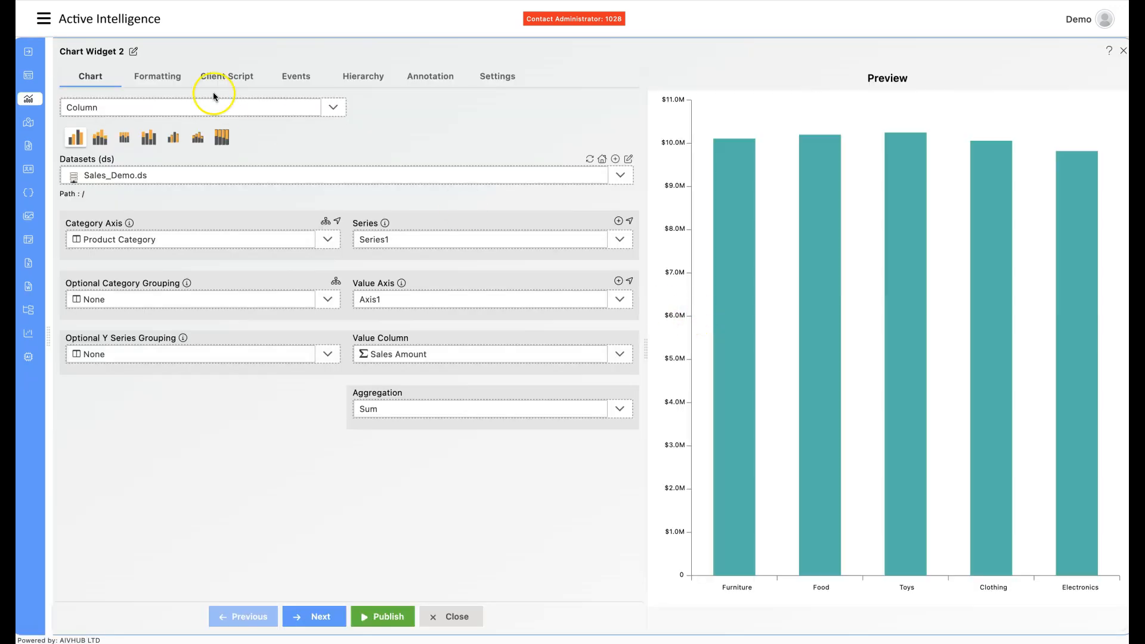
pyautogui.click(167, 80)
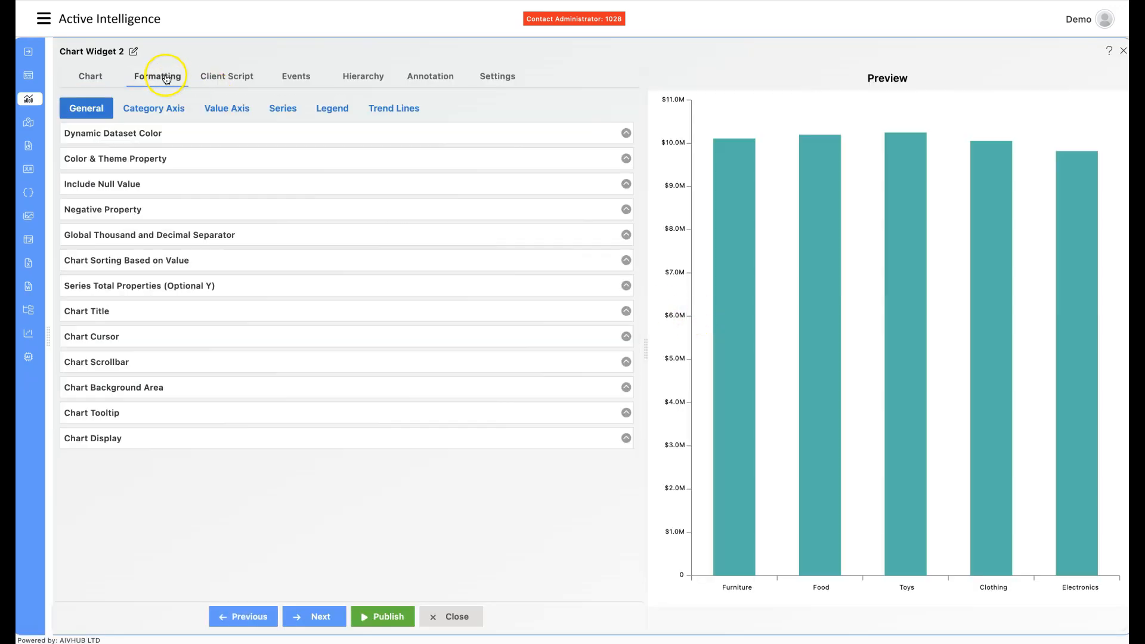
pyautogui.click(233, 113)
pyautogui.click(120, 402)
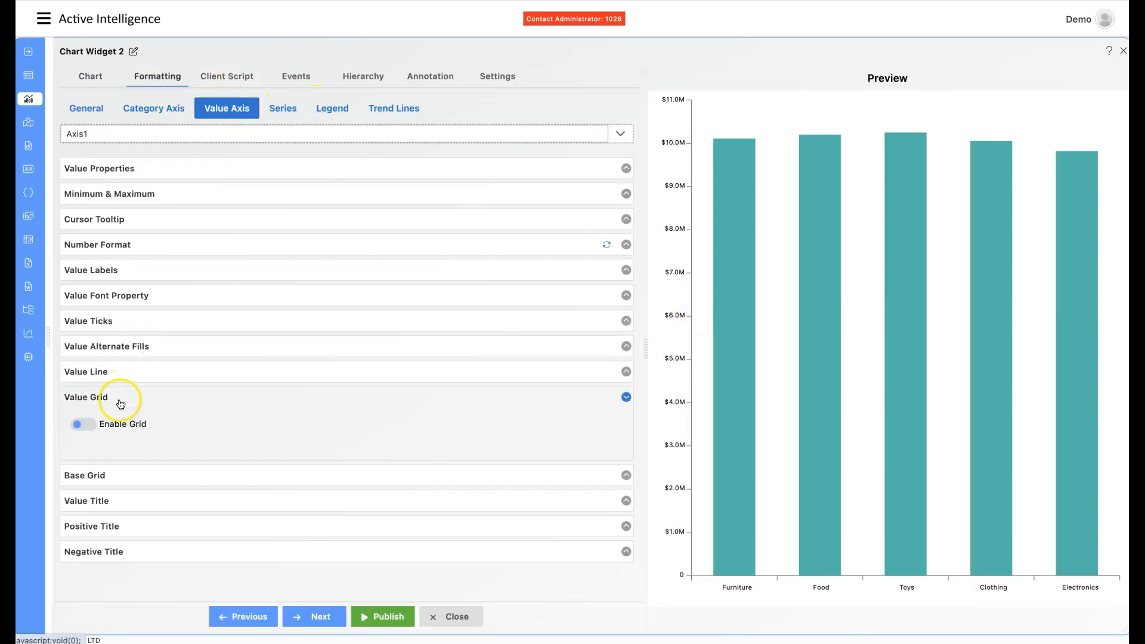
pyautogui.click(89, 427)
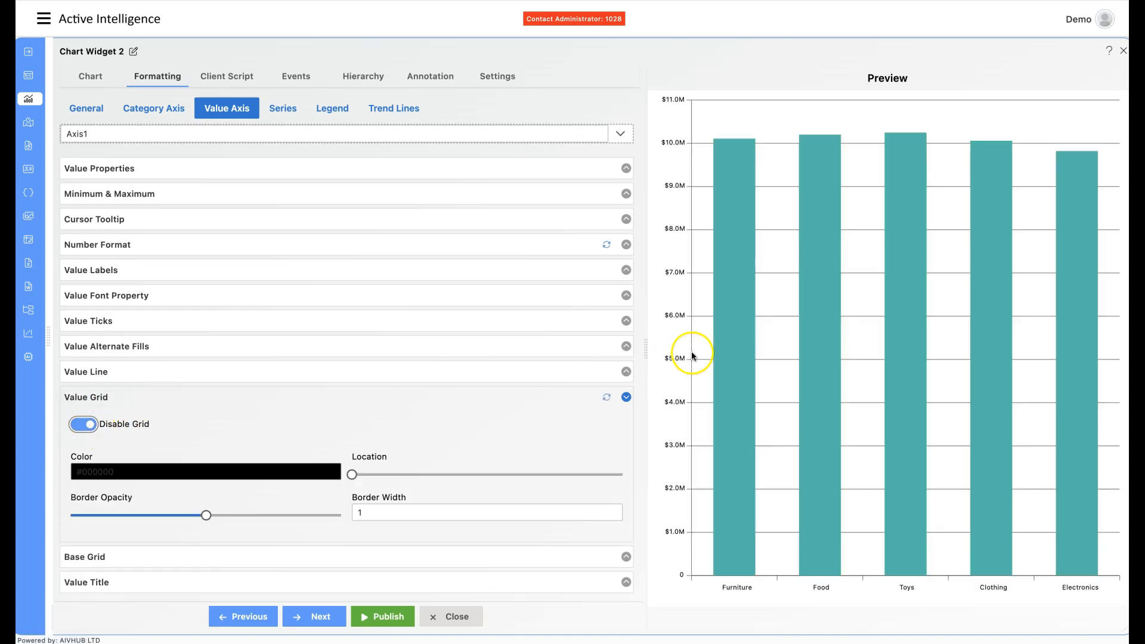
pyautogui.click(394, 616)
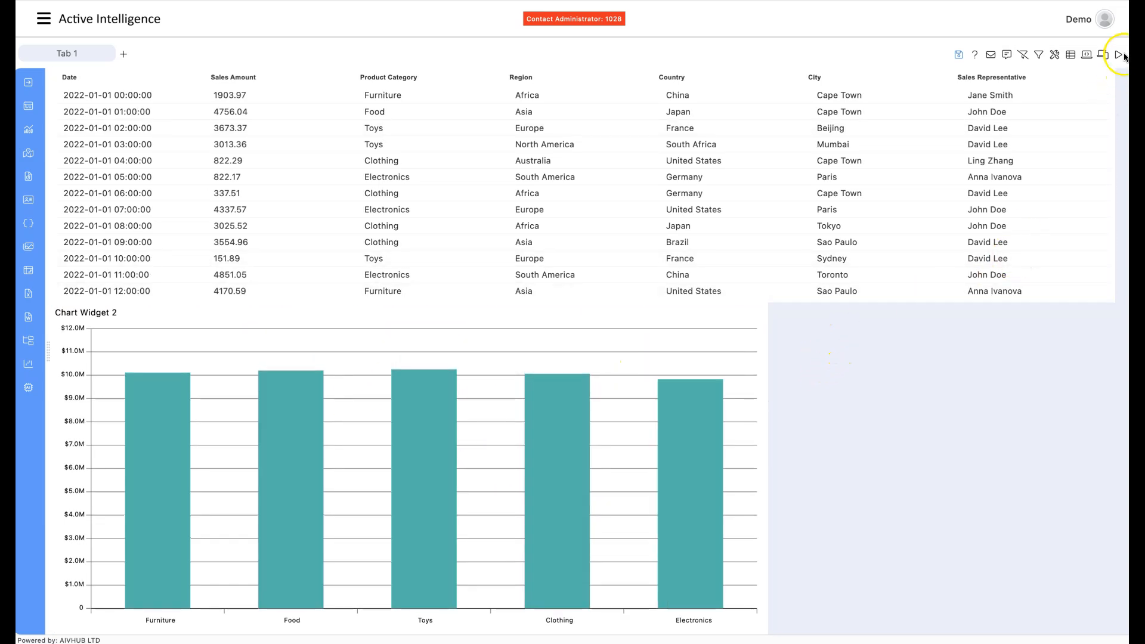
# - Save the dashboard and check it in preview, returning to edit mode
pyautogui.click(959, 55)
pyautogui.click(525, 350)
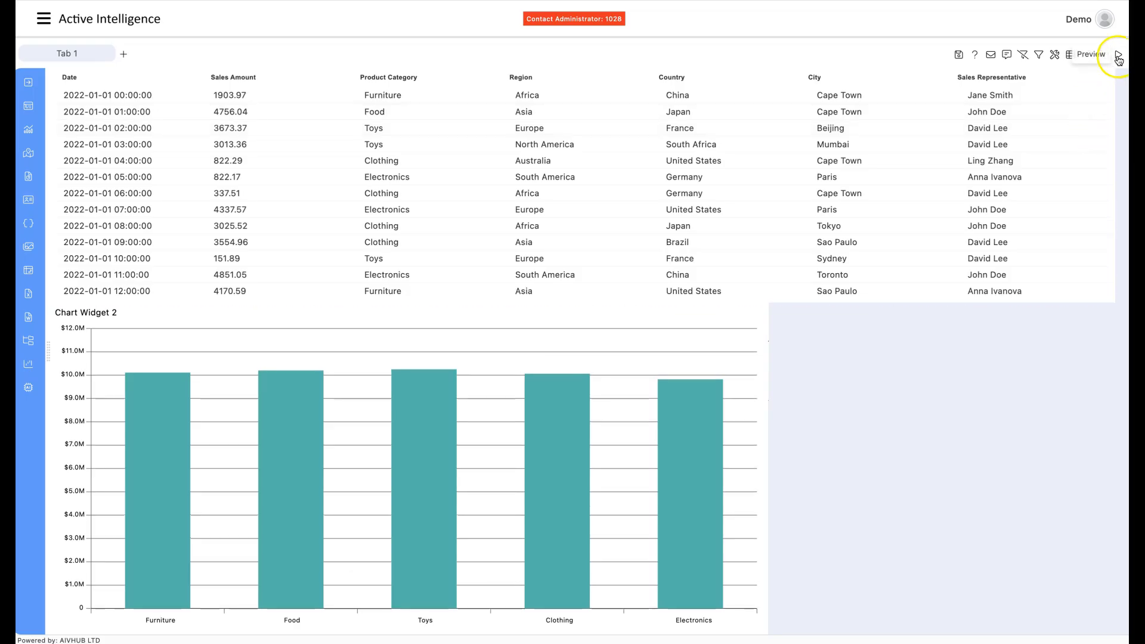
pyautogui.click(1119, 59)
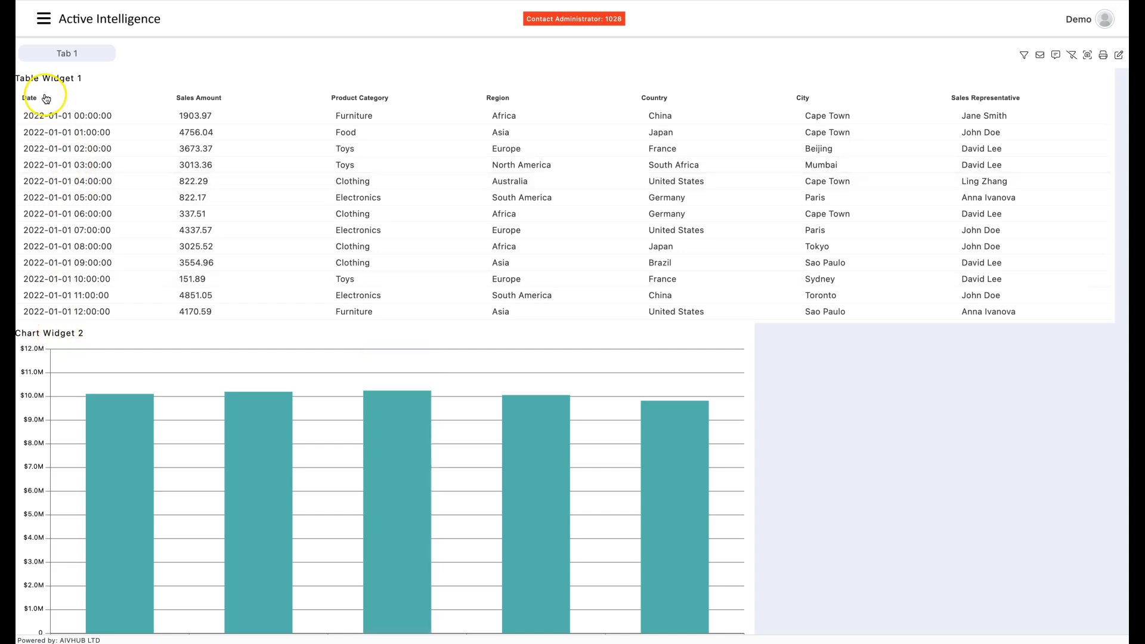
pyautogui.click(1117, 58)
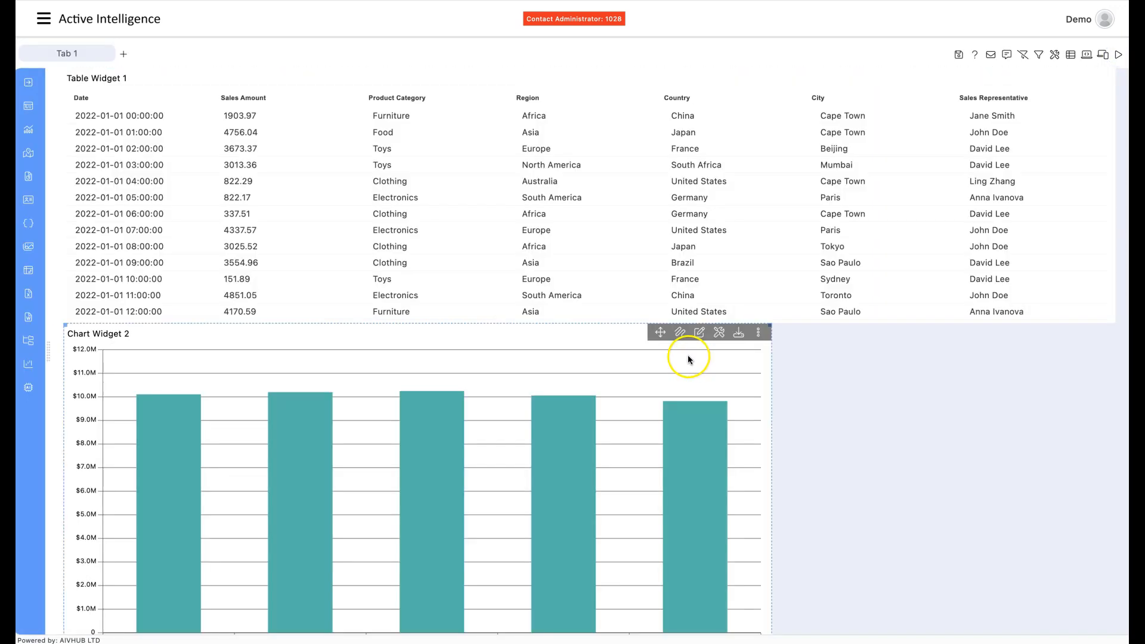
# - Rename the chart widget as "Sales By Product Category" and publish it
pyautogui.click(700, 332)
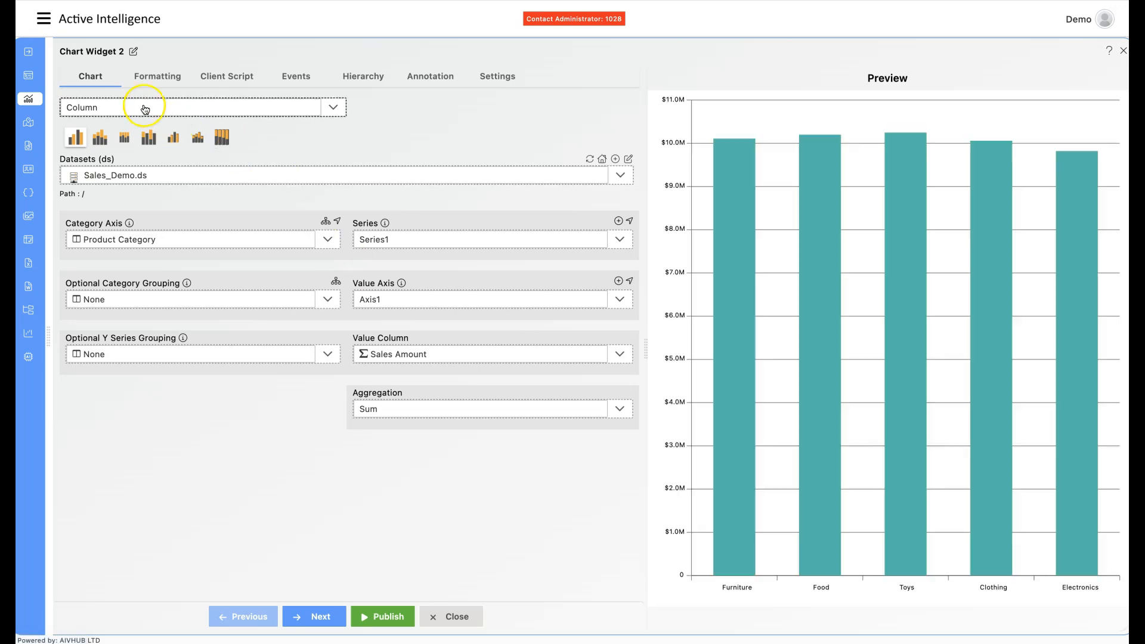
pyautogui.click(135, 53)
pyautogui.moveTo(124, 53); pyautogui.dragTo(65, 54)
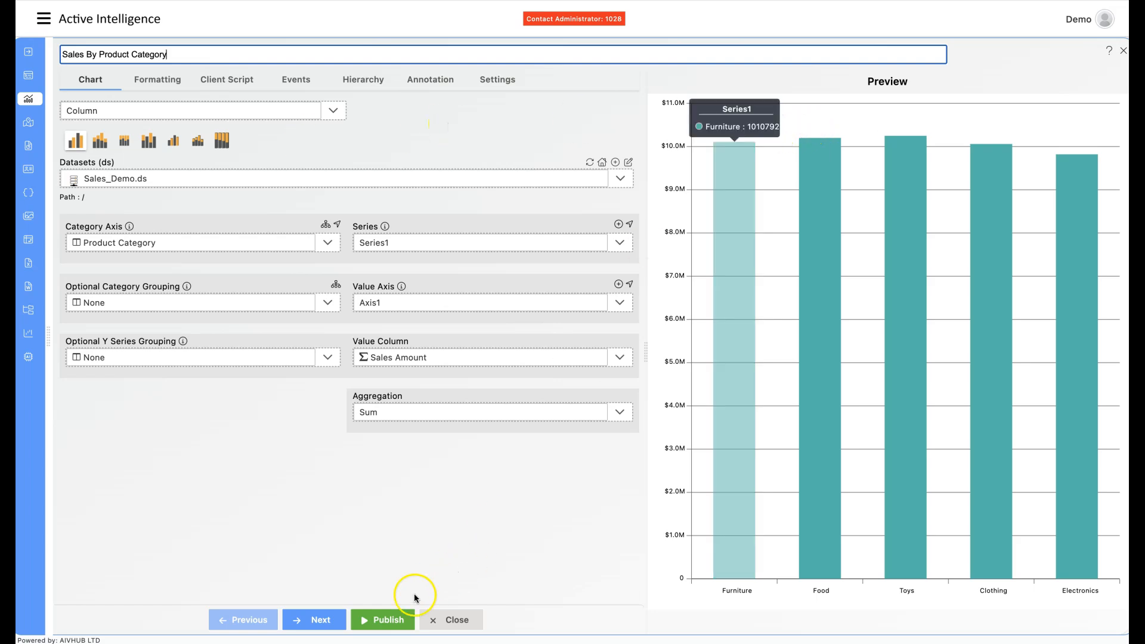
pyautogui.click(319, 553)
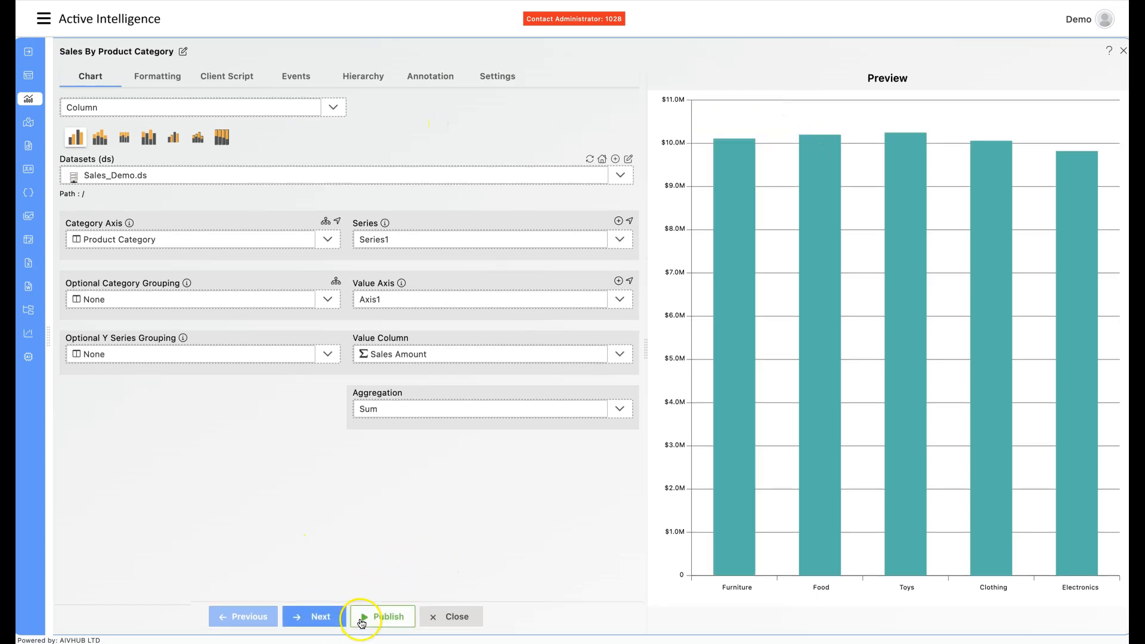
pyautogui.click(362, 618)
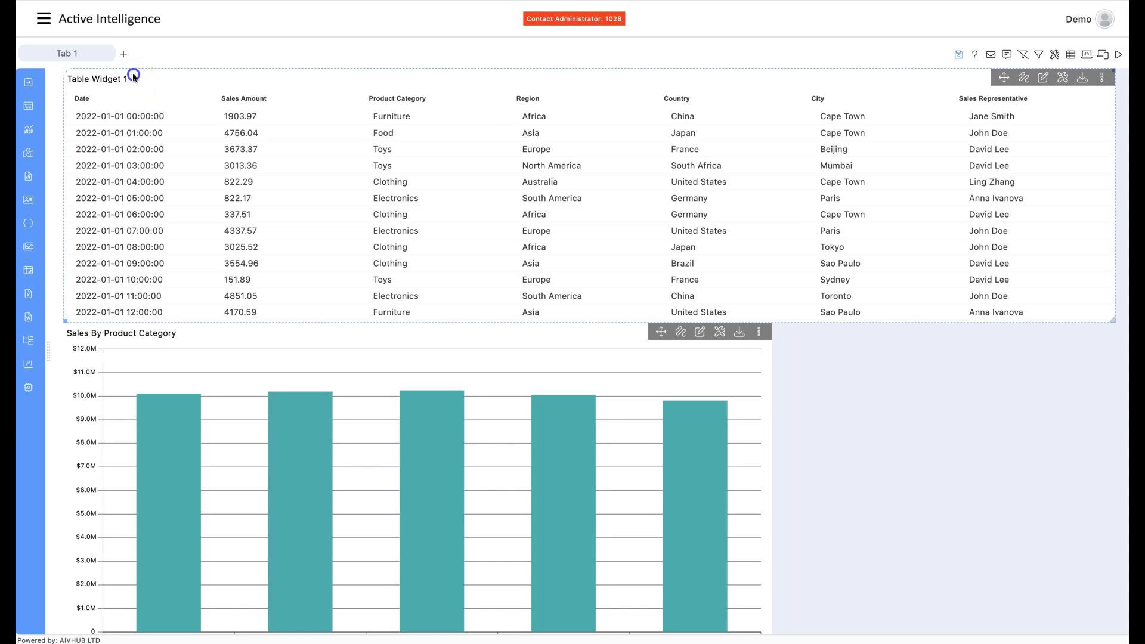
# - Rename the table widget as "Detail Table View" and publish it
pyautogui.click(1042, 78)
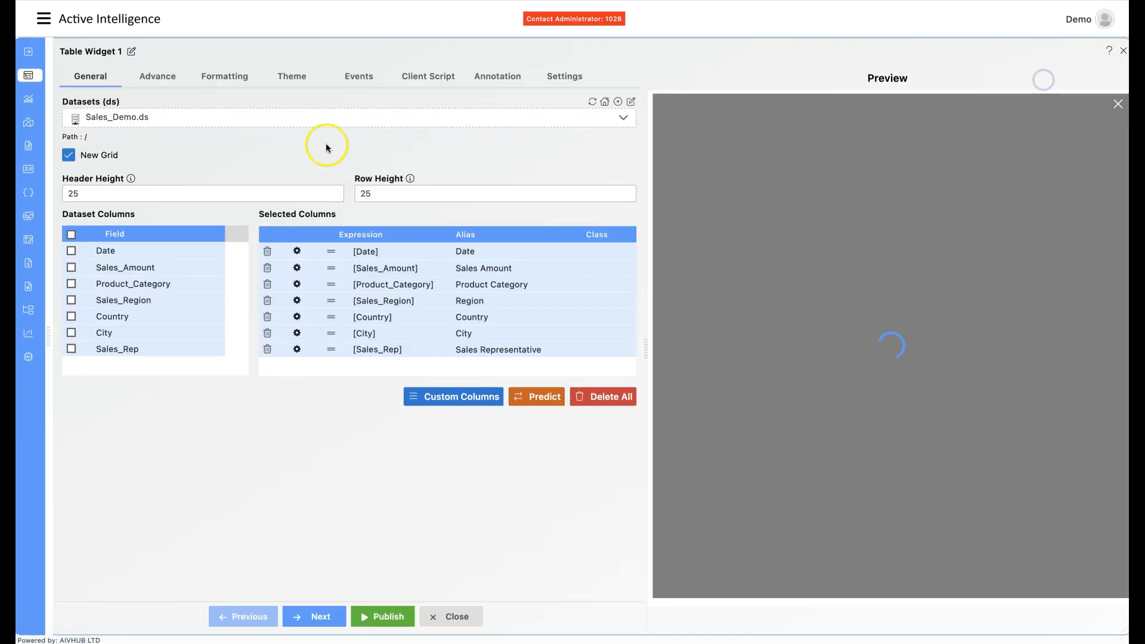
pyautogui.click(132, 52)
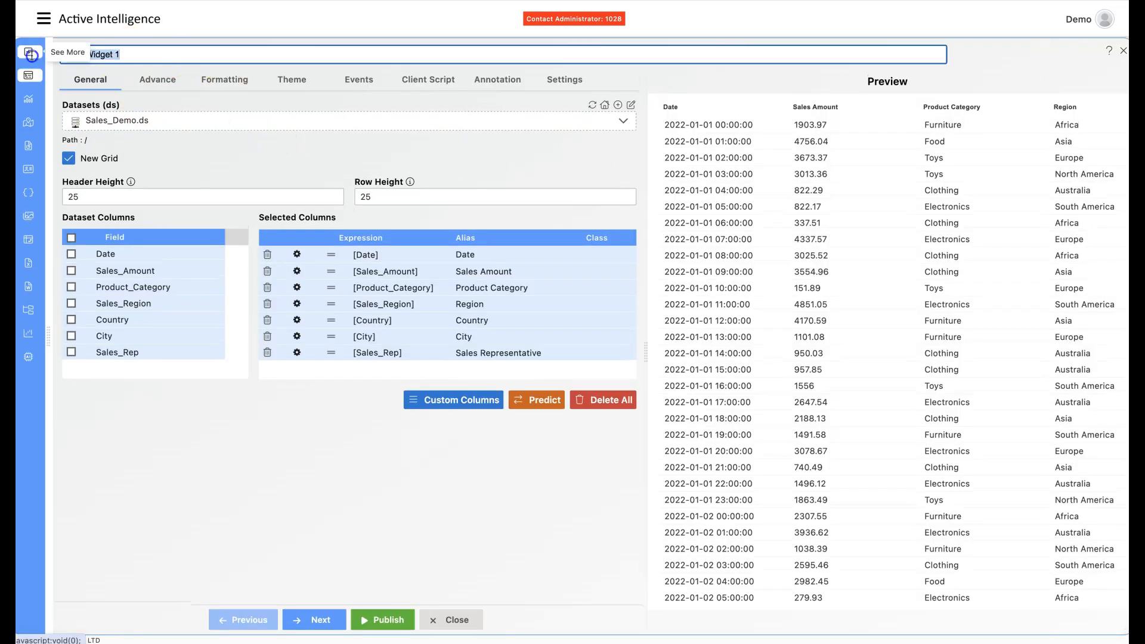
pyautogui.write('Detail Table View')
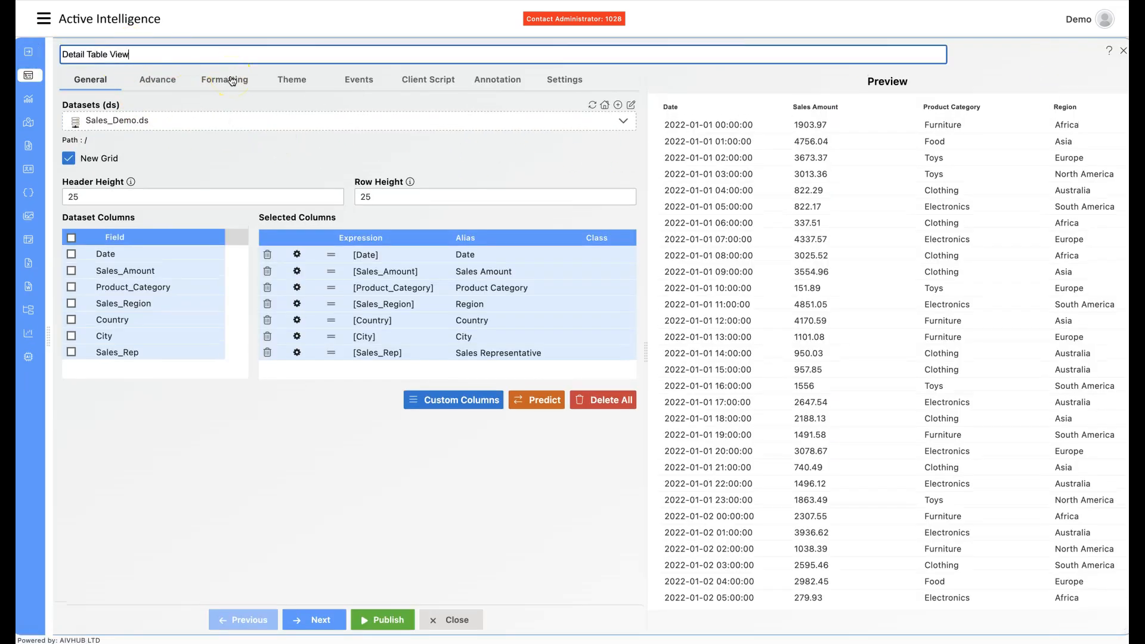
pyautogui.click(383, 619)
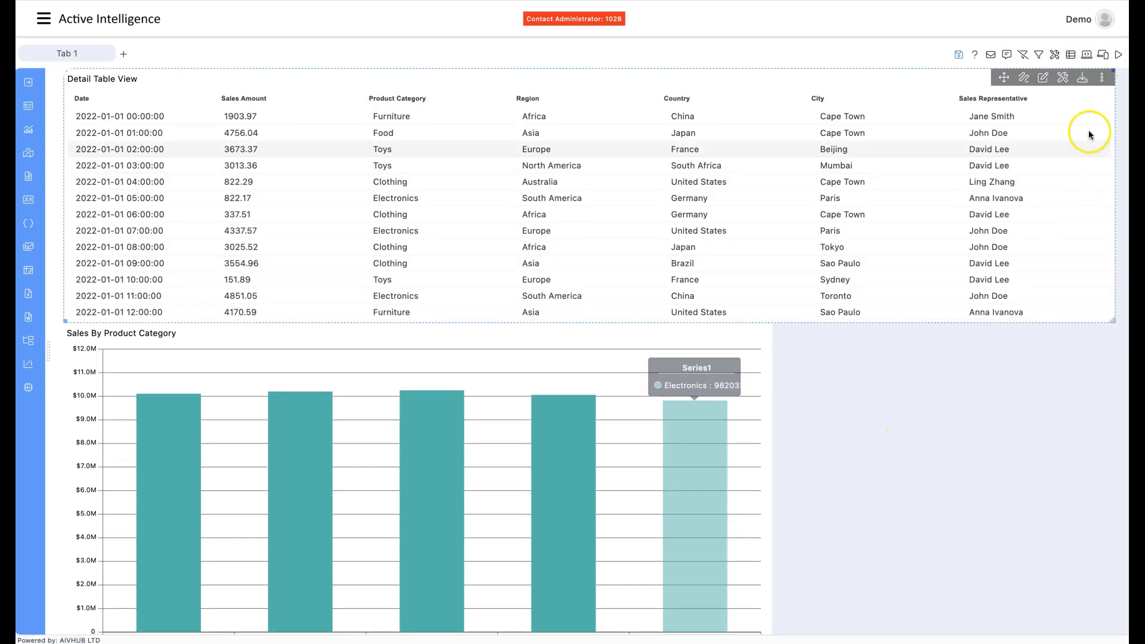
# - Save the dashboard with the renamed widgets and open its preview
pyautogui.click(958, 54)
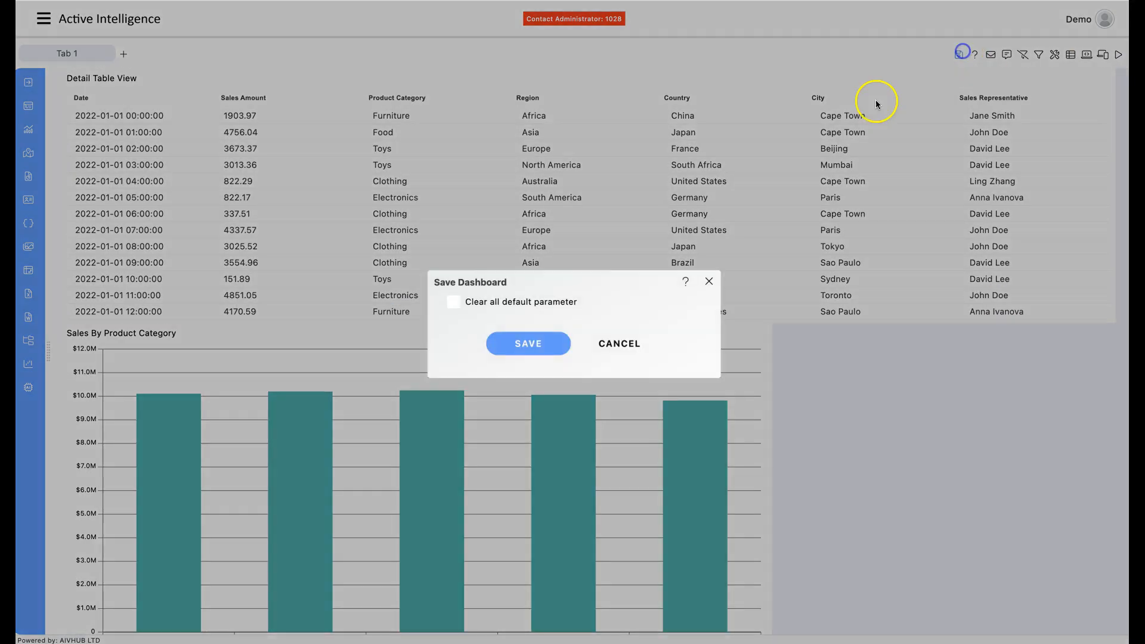
pyautogui.click(524, 341)
pyautogui.click(1118, 54)
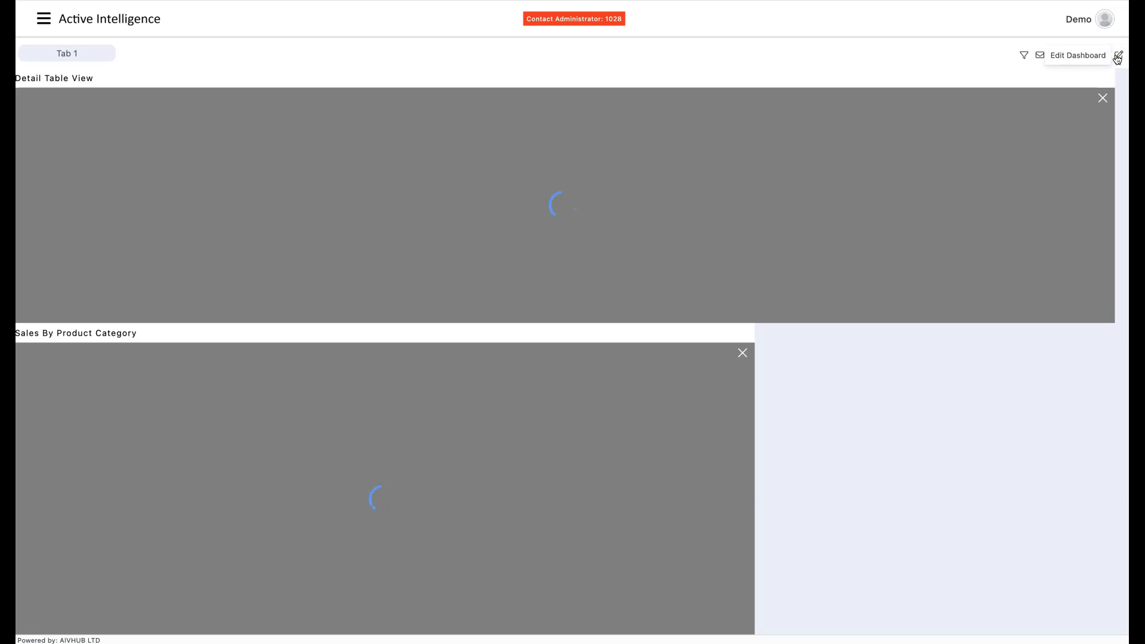
# - Filter the chart from the detail table using the Australia, Toys and Europe cells, and clear the filters
pyautogui.scroll(-5, 626, 259)
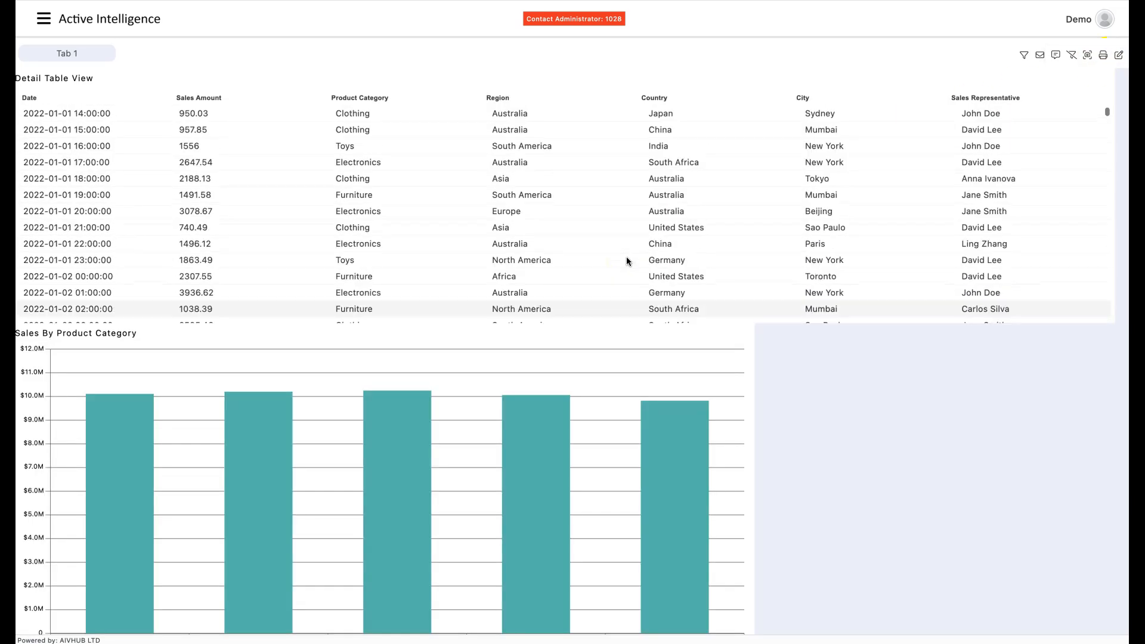
pyautogui.scroll(-10, 626, 261)
pyautogui.scroll(-1, 446, 536)
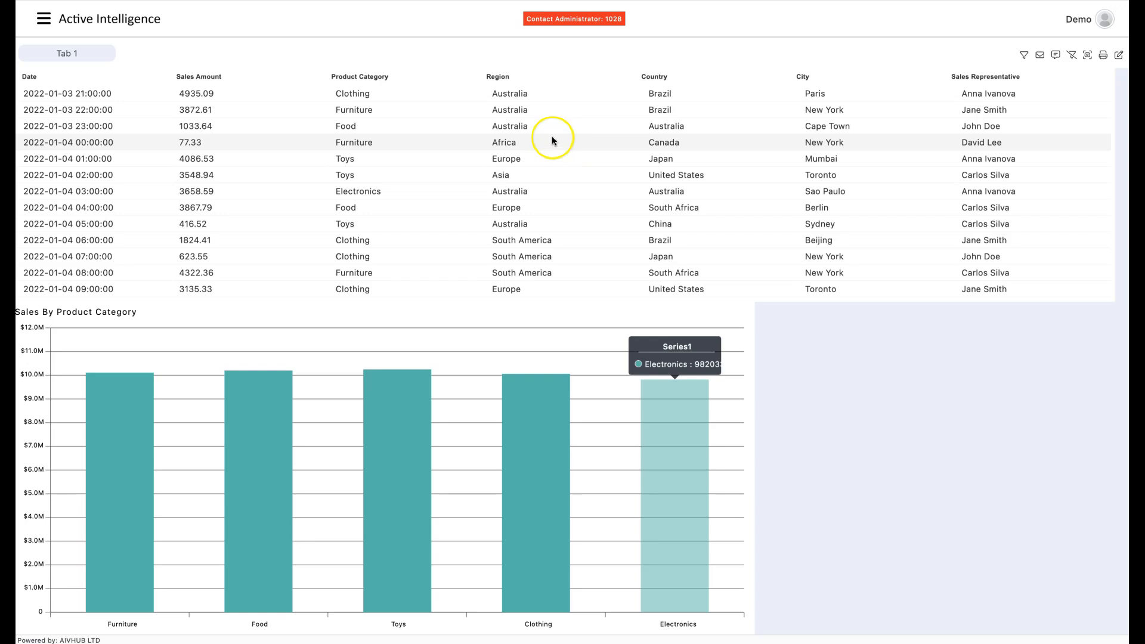
pyautogui.click(520, 127)
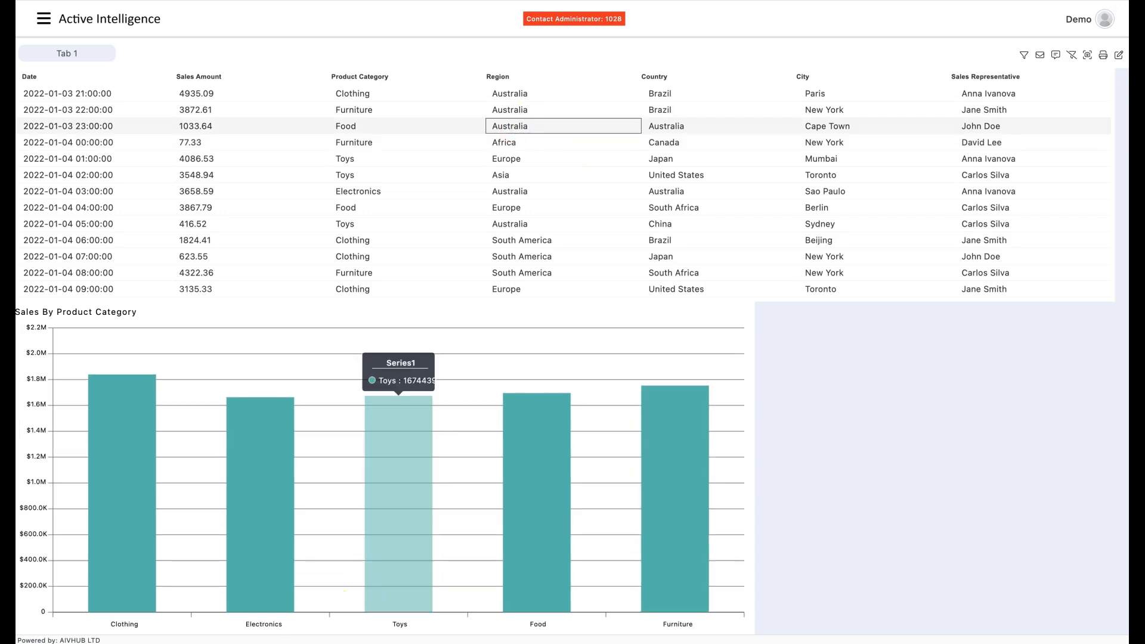
pyautogui.click(356, 155)
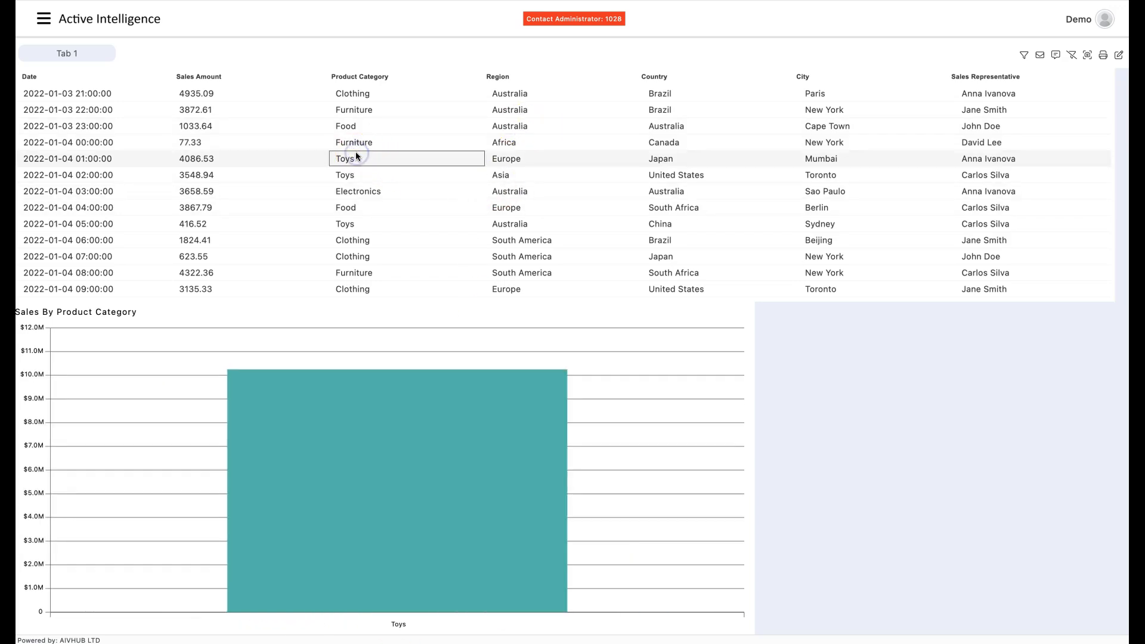
pyautogui.click(500, 160)
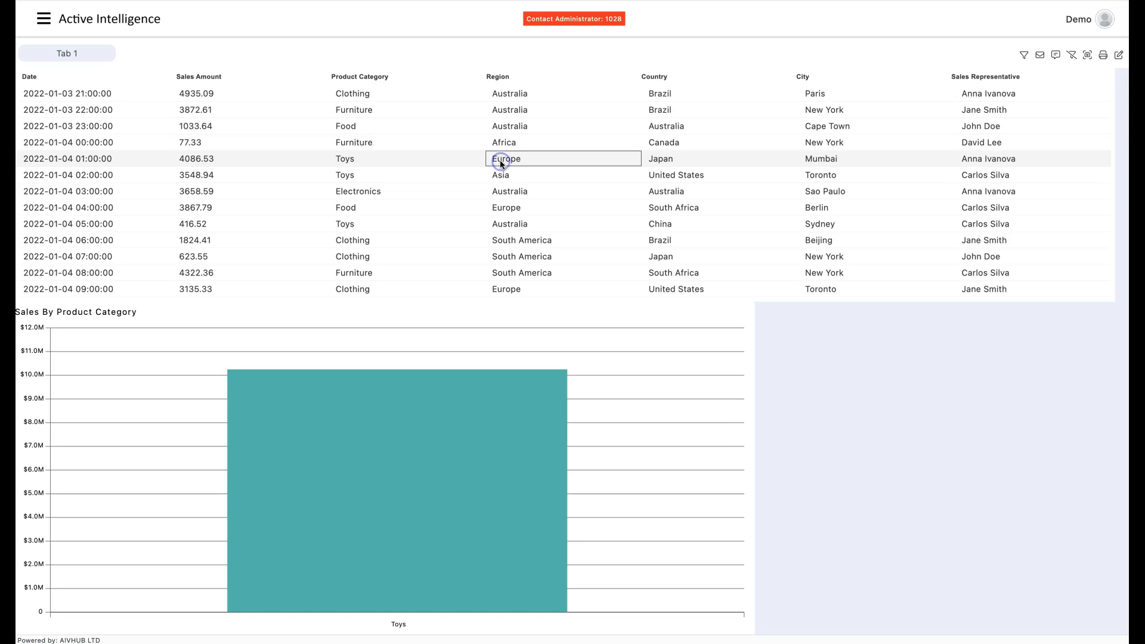
pyautogui.click(1072, 55)
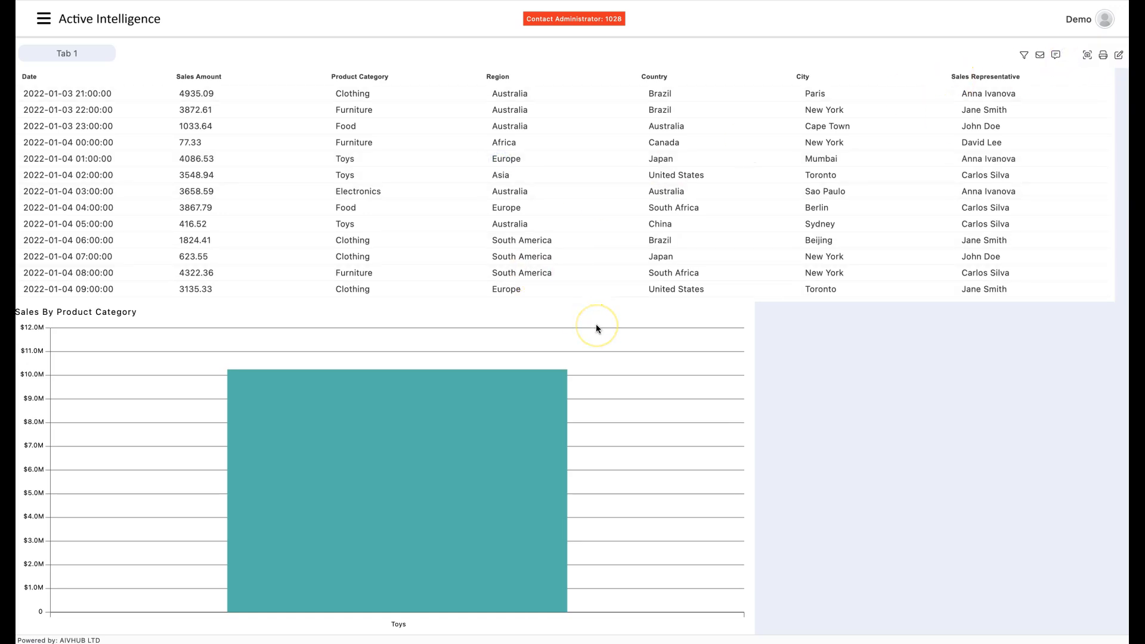
# - Filter the detail table by the chart's Electronics column and clear the filter
pyautogui.click(660, 461)
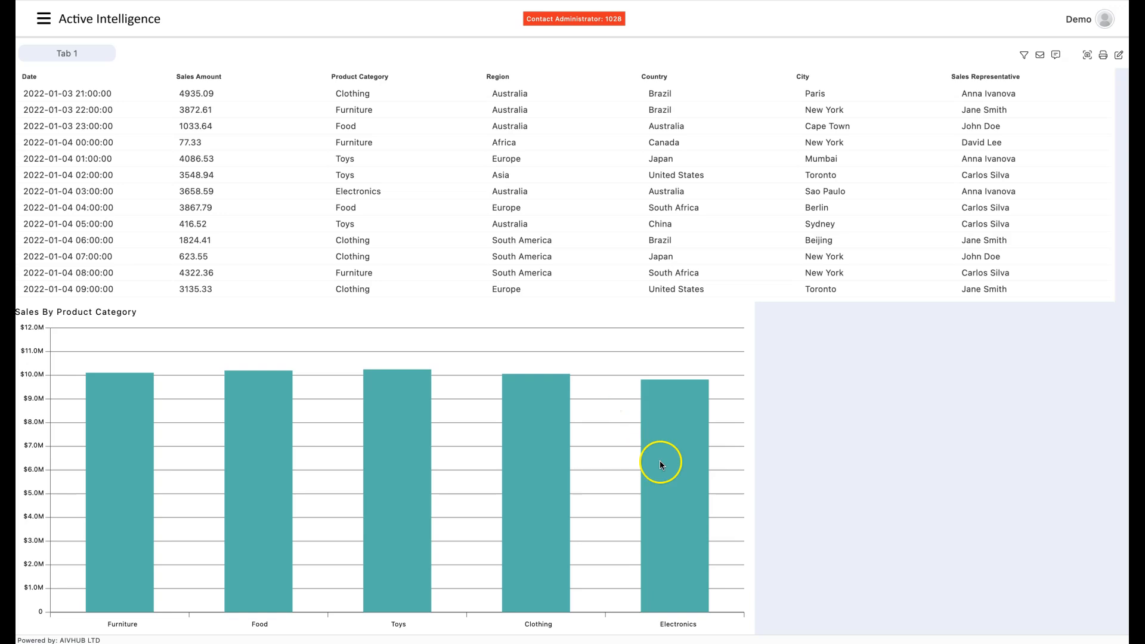
pyautogui.click(682, 192)
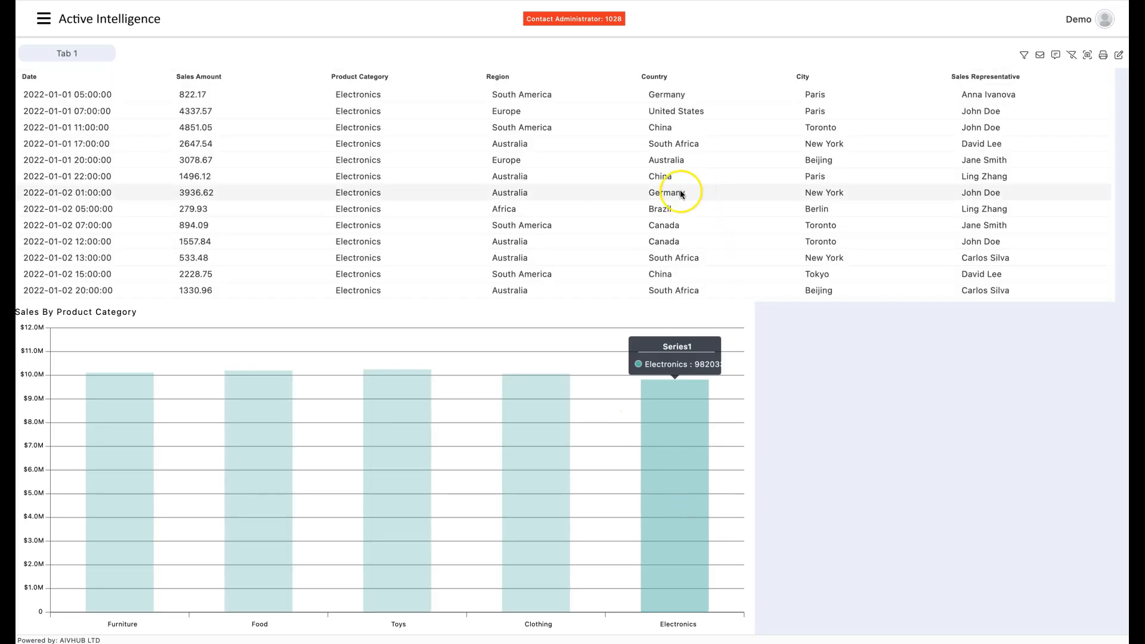
pyautogui.click(1072, 55)
# - Zoom the chart in on its middle product categories, zoom out slightly and reset the zoom
pyautogui.moveTo(307, 445)
pyautogui.mouseDown()
pyautogui.moveTo(401, 472)
pyautogui.moveTo(525, 482)
pyautogui.mouseUp()
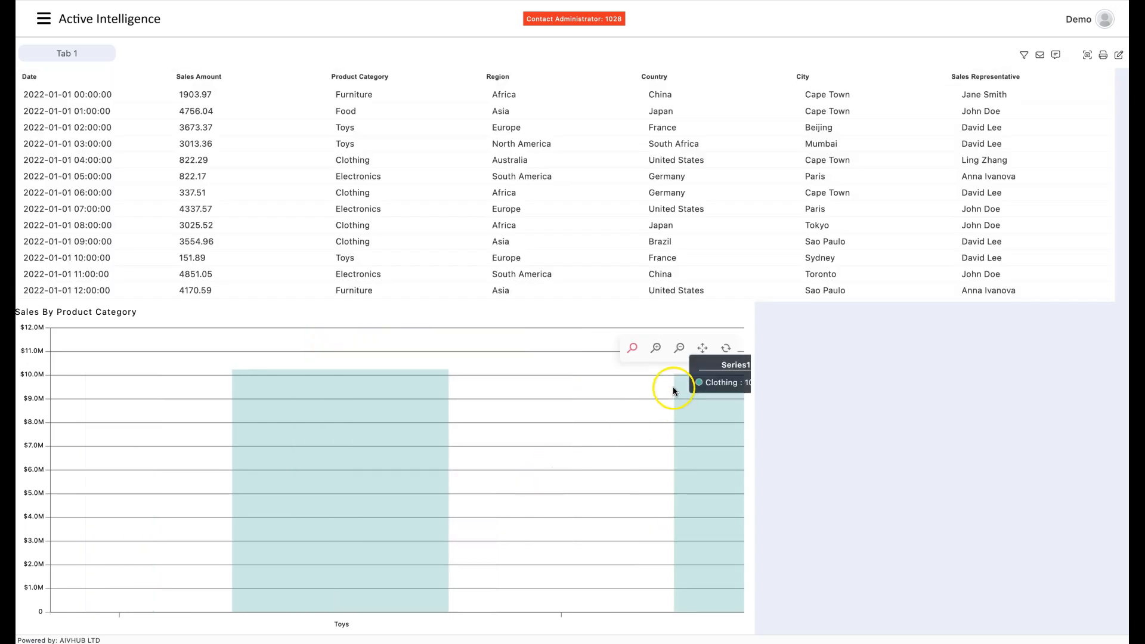
pyautogui.click(679, 347)
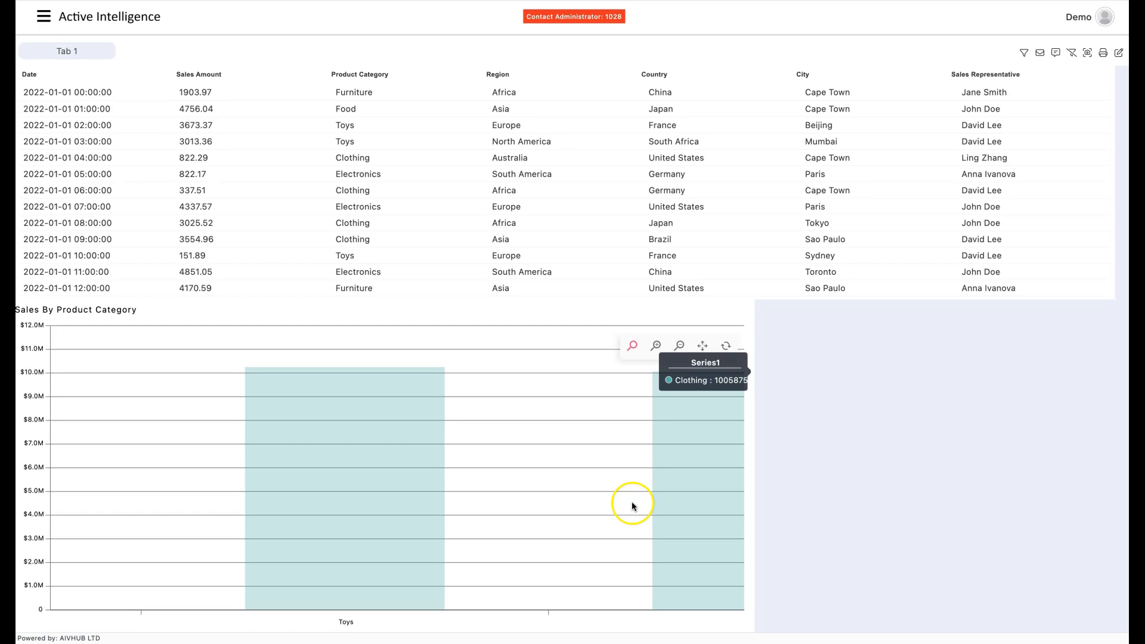
pyautogui.click(727, 351)
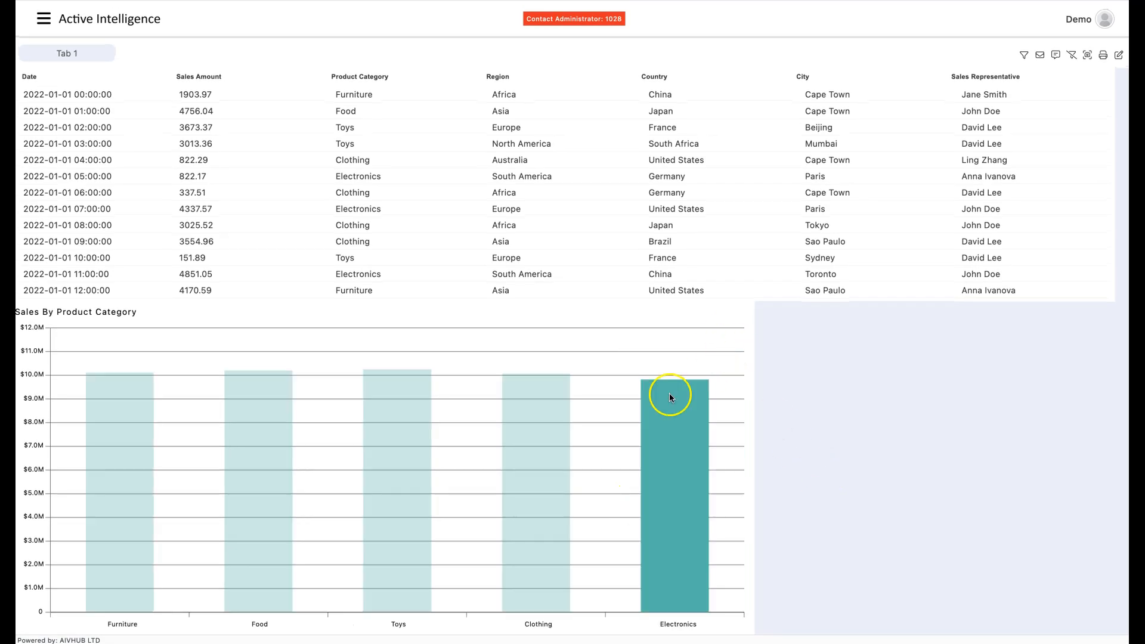